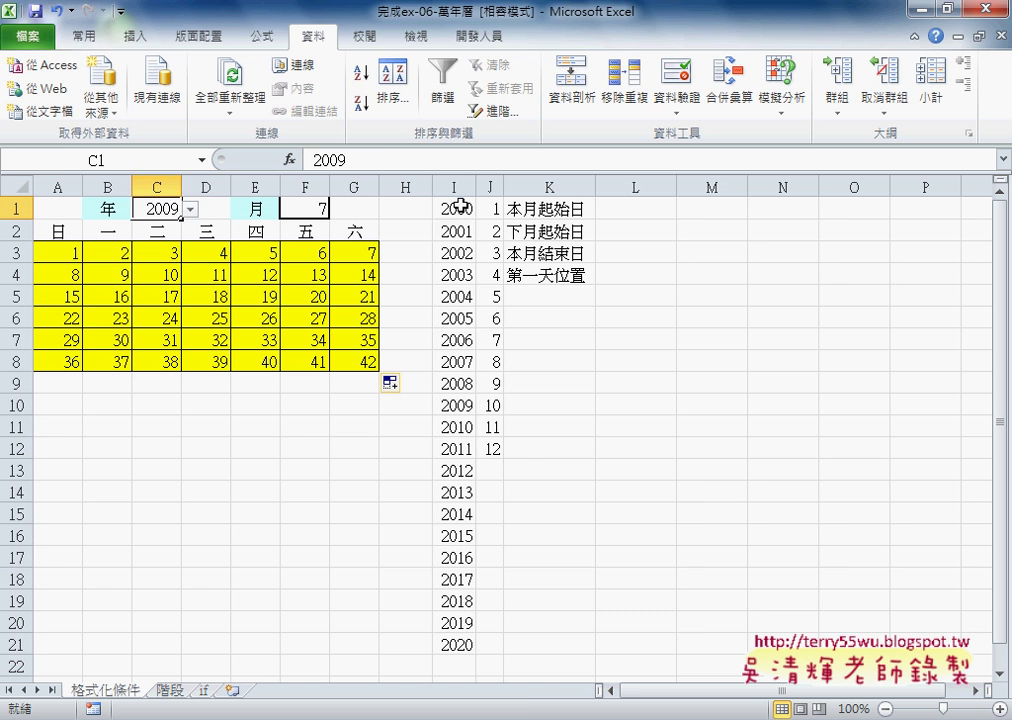
- Review the list validation on year cell C1, sourced from column I's years, and close it unchanged
mouse_move(455, 209)
mouse_down()
mouse_move(453, 641)
mouse_move(501, 638)
mouse_up()
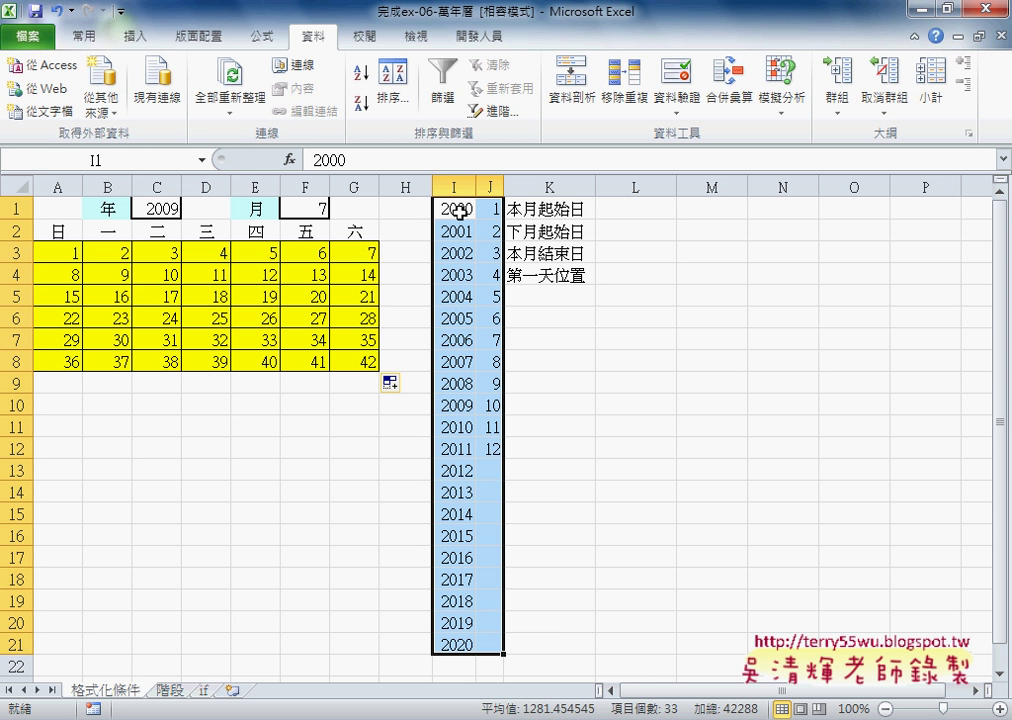
drag(460, 209, 458, 645)
click(176, 208)
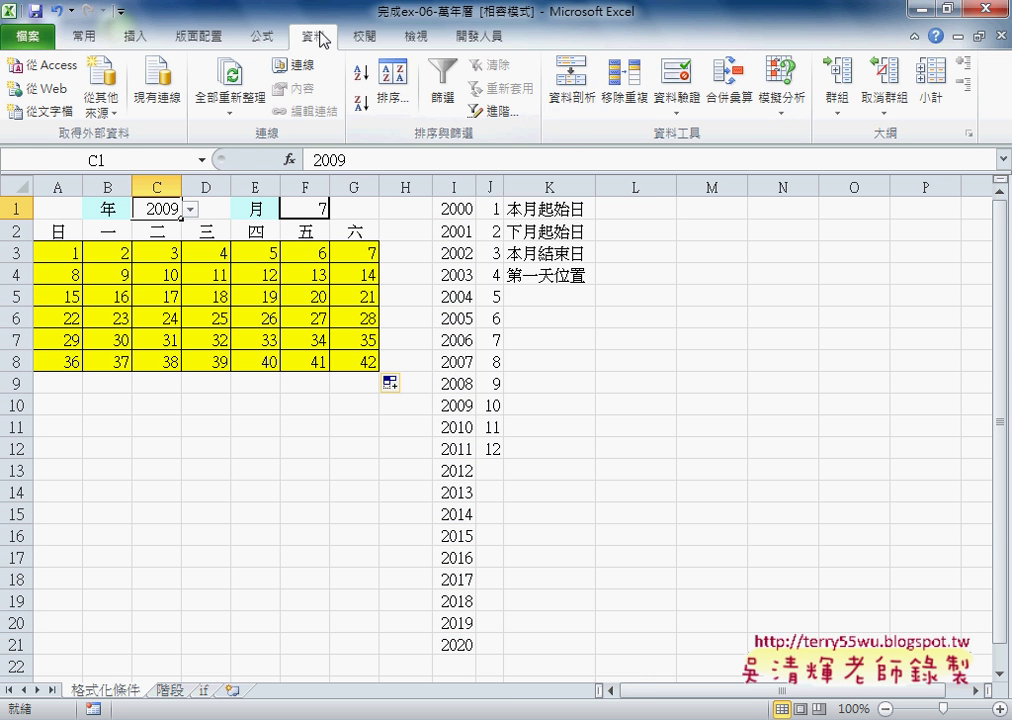
click(680, 80)
click(621, 291)
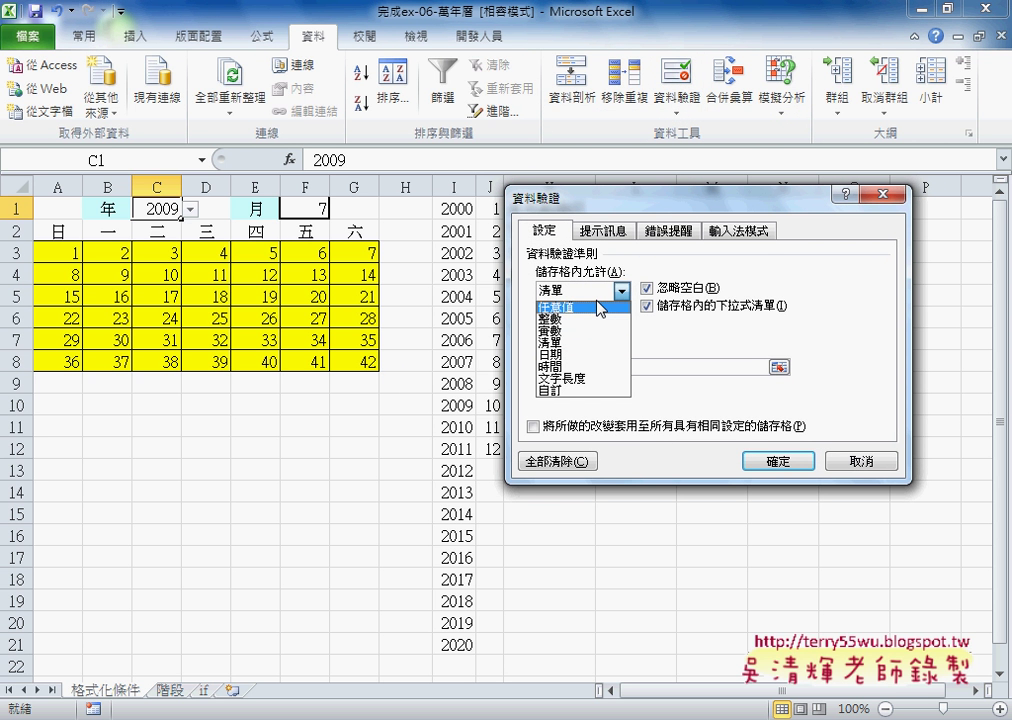
click(596, 342)
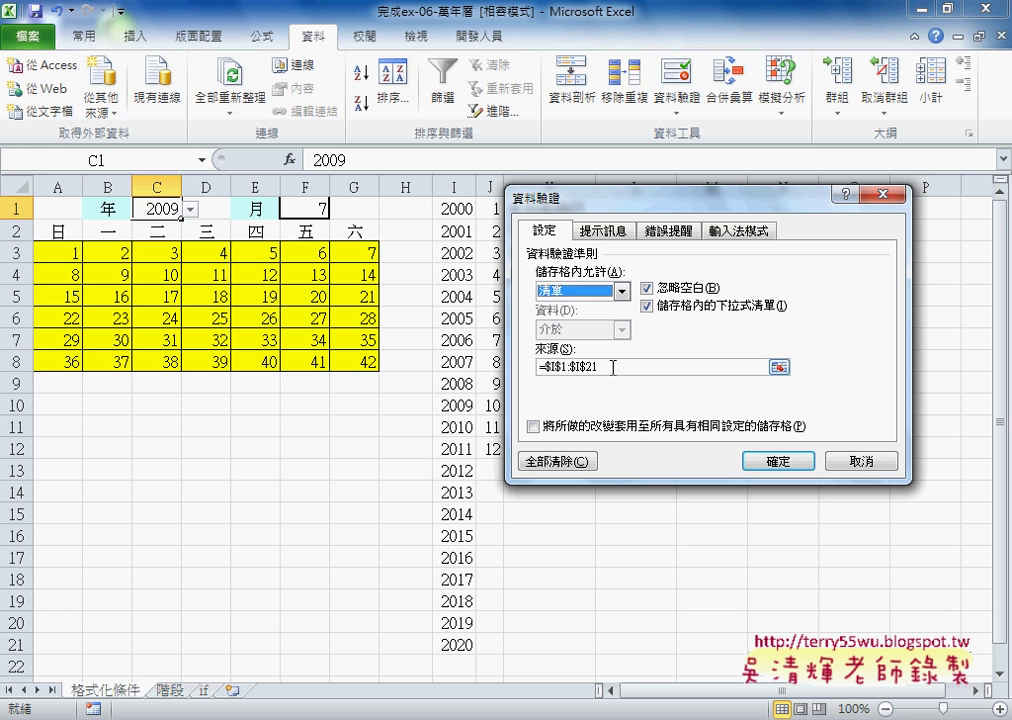
drag(613, 367, 537, 366)
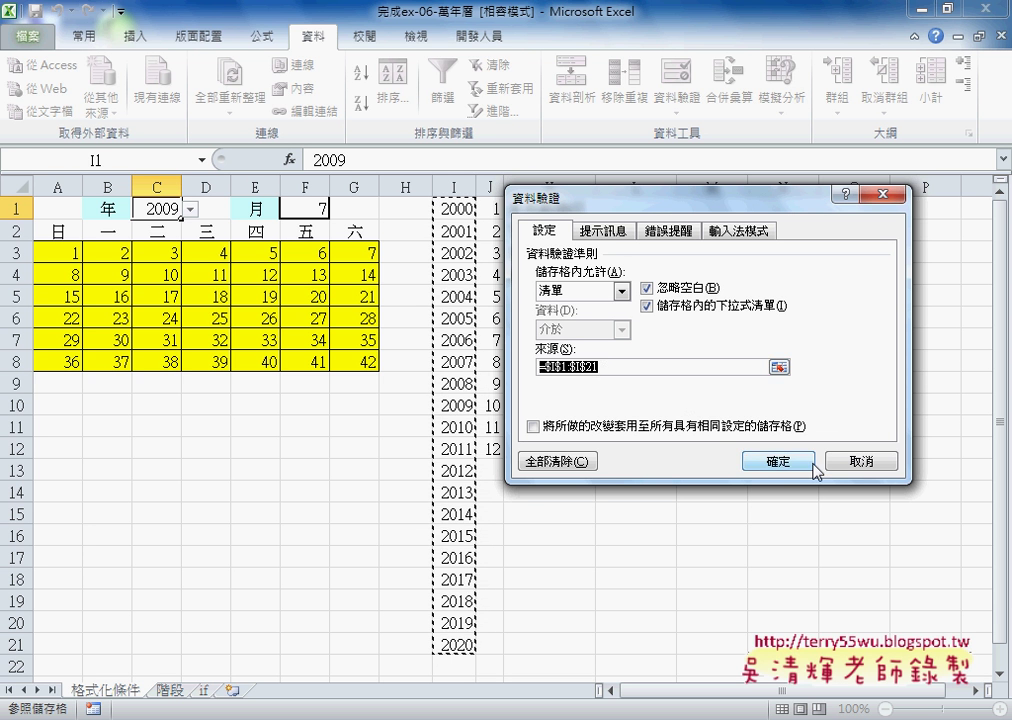
click(862, 462)
- Cut the year cells from column I and insert a new blank sheet 工作表1
drag(456, 209, 457, 645)
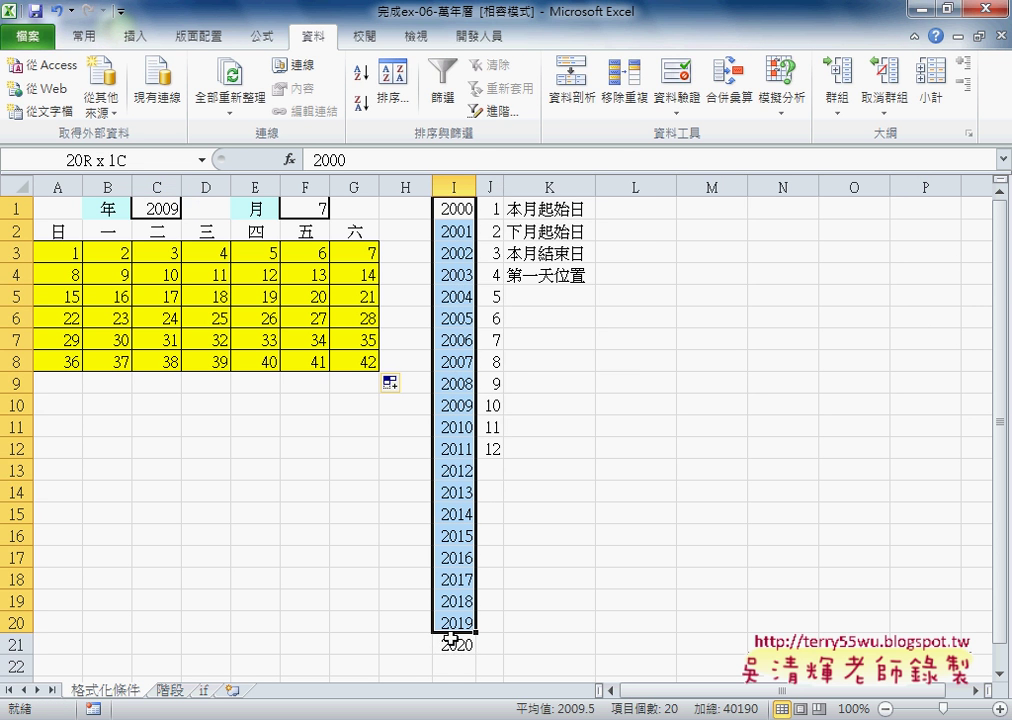
right_click(459, 427)
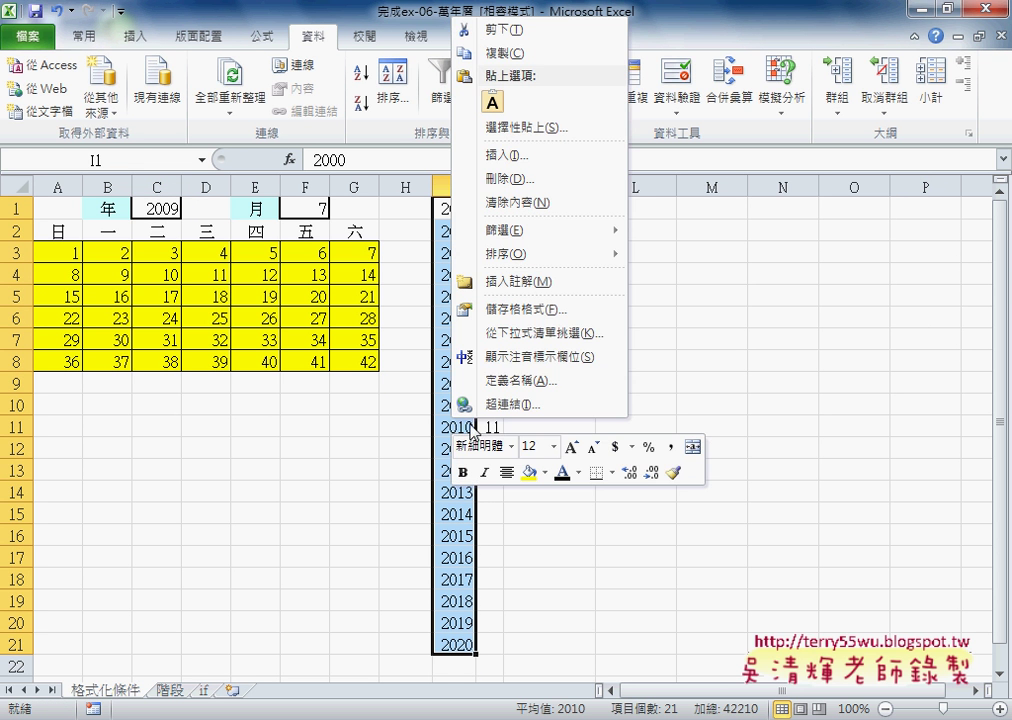
click(519, 30)
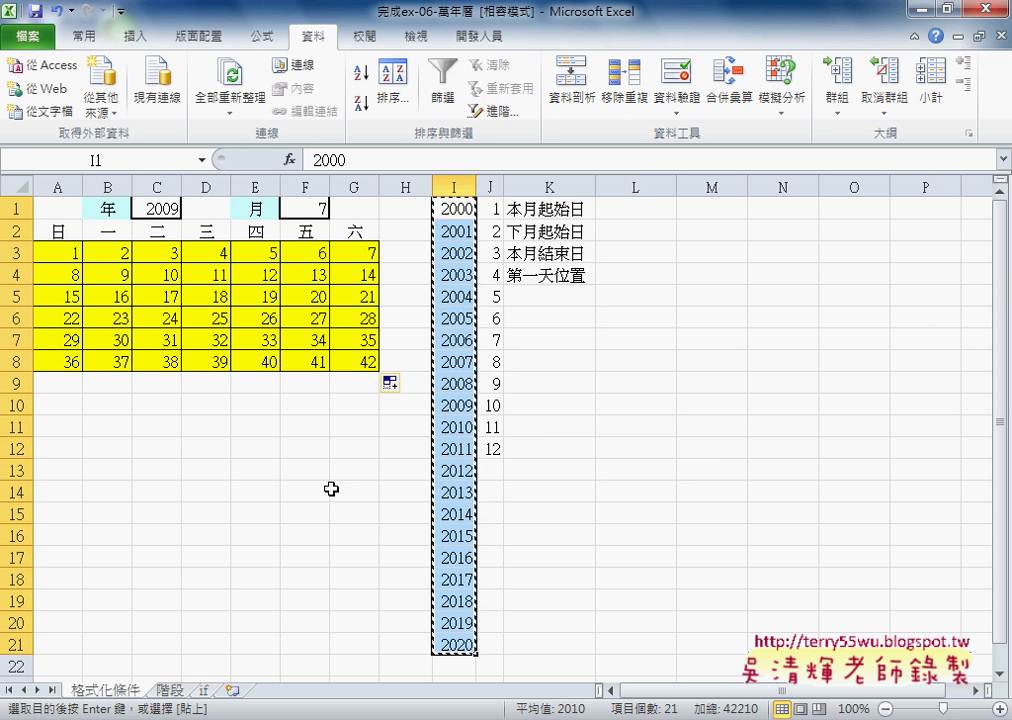
click(231, 690)
double_click(244, 690)
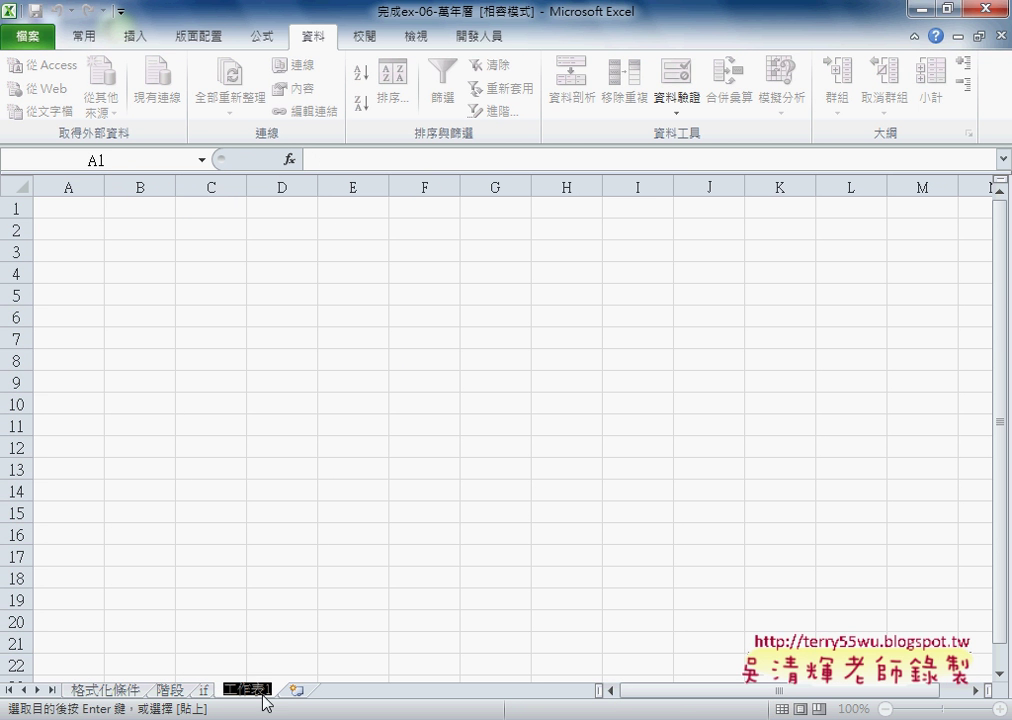
click(85, 208)
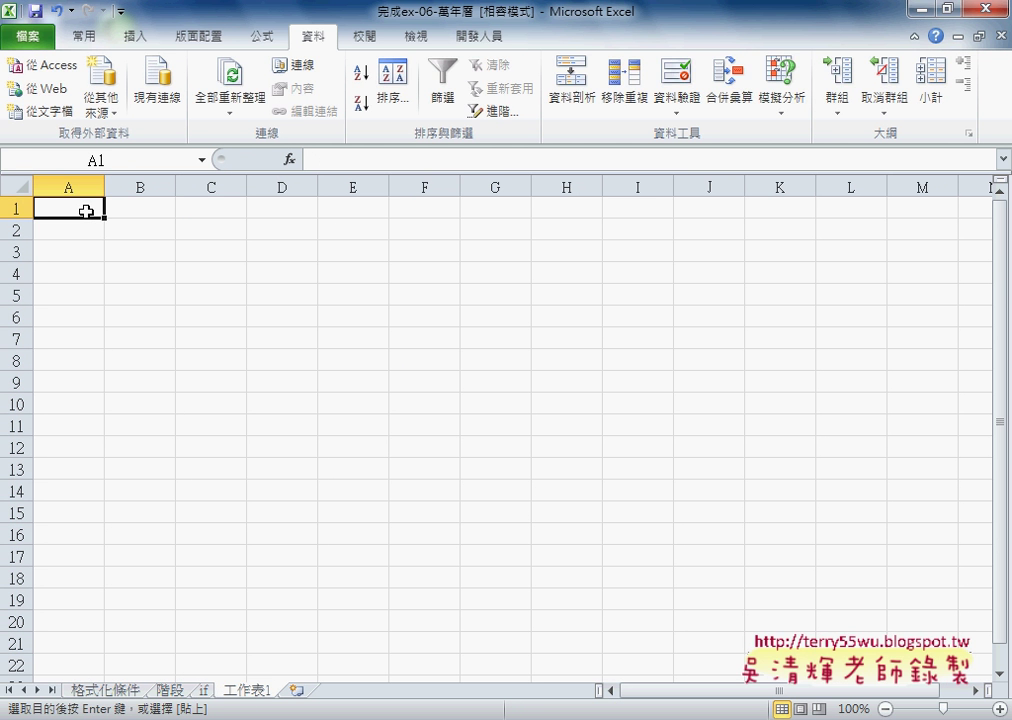
- Enter the heading 年 in cell A1 of 工作表1, then return to the 格式化條件 sheet
text(n)
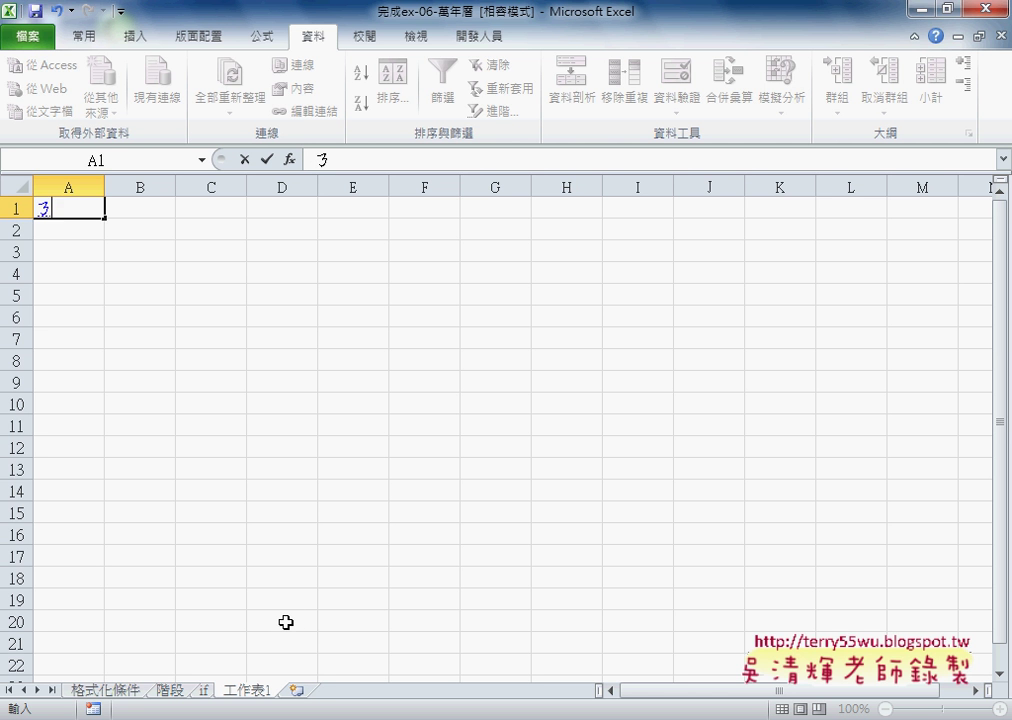
text(.6)
key(BackSpace)
text(s)
text(6)
click(71, 231)
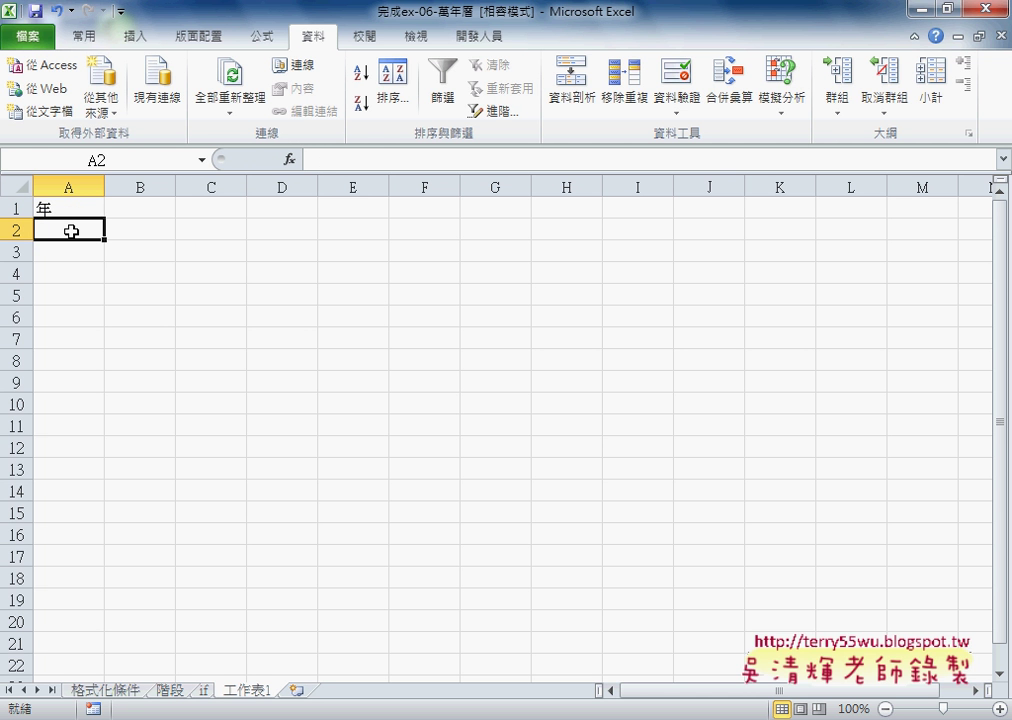
click(100, 690)
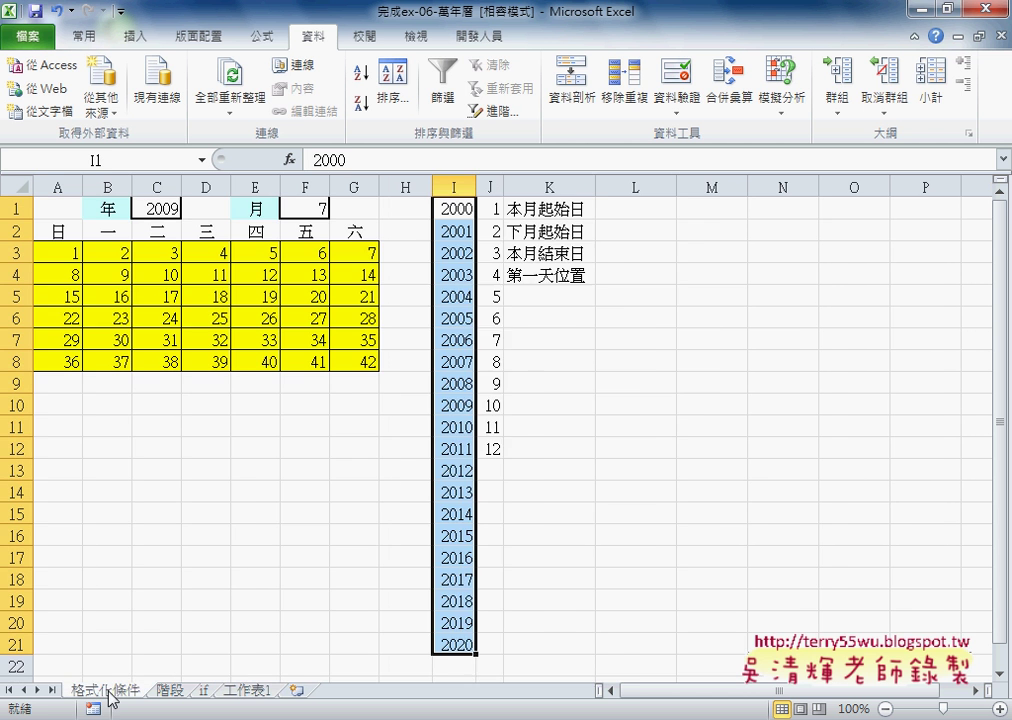
- Copy the years 2000–2020 from column I into A2:A22 of 工作表1 and select A1:A22
right_click(450, 339)
click(460, 352)
click(247, 690)
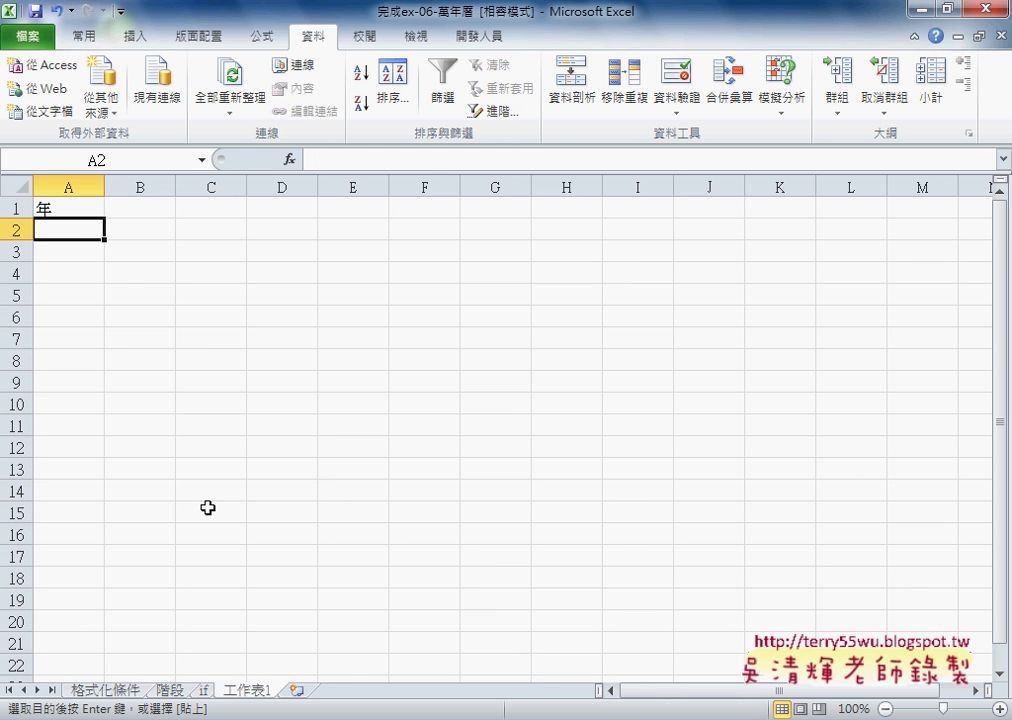
right_click(71, 231)
click(84, 313)
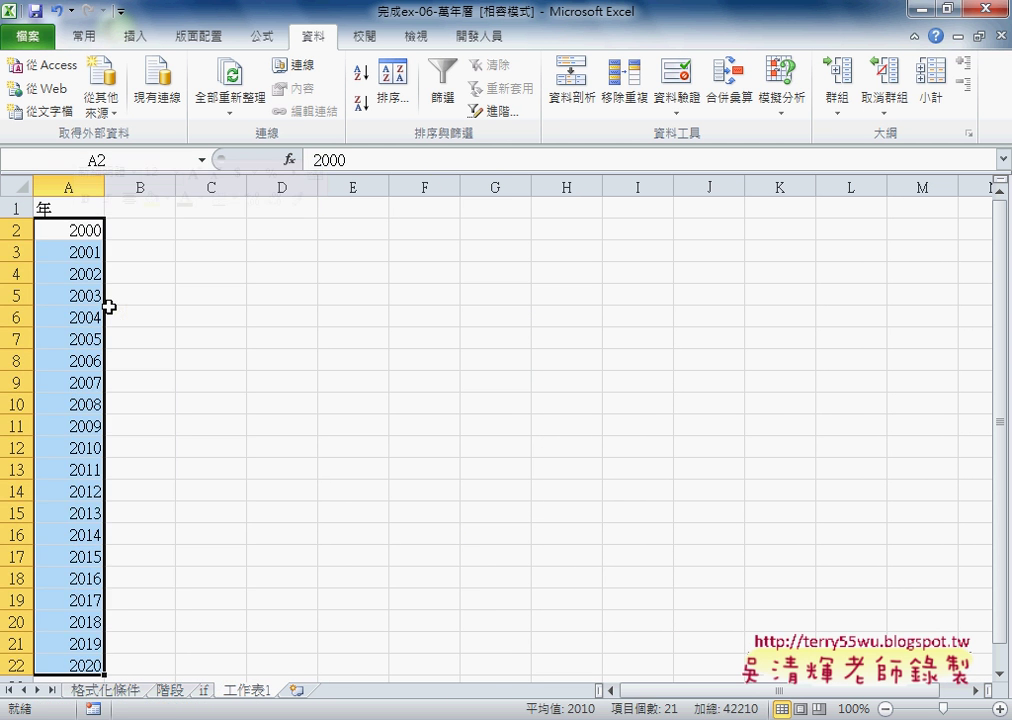
drag(70, 205, 52, 662)
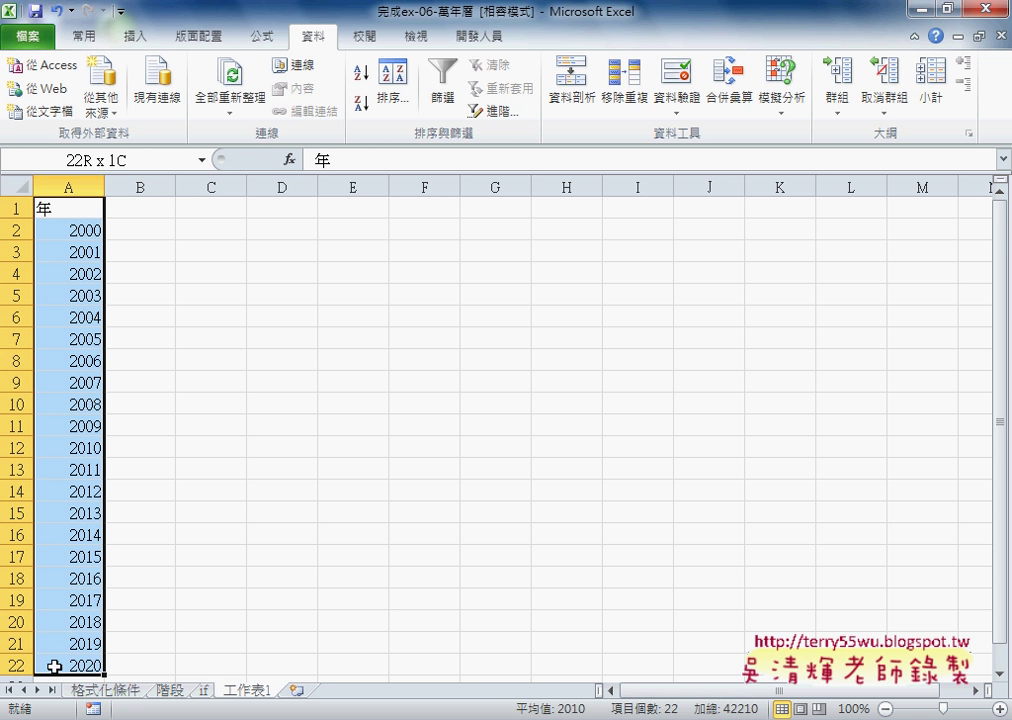
scroll(152, 590, down, 1)
scroll(152, 590, up, 1)
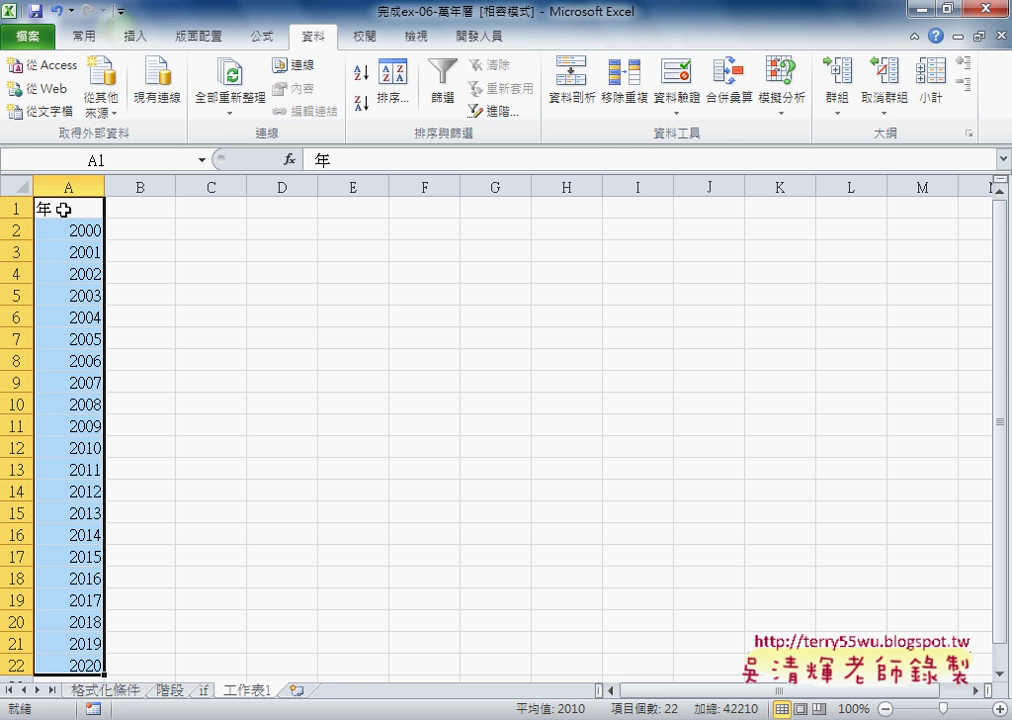
- Use Create from Selection with Top row checked to name A2:A22 as 年
click(268, 38)
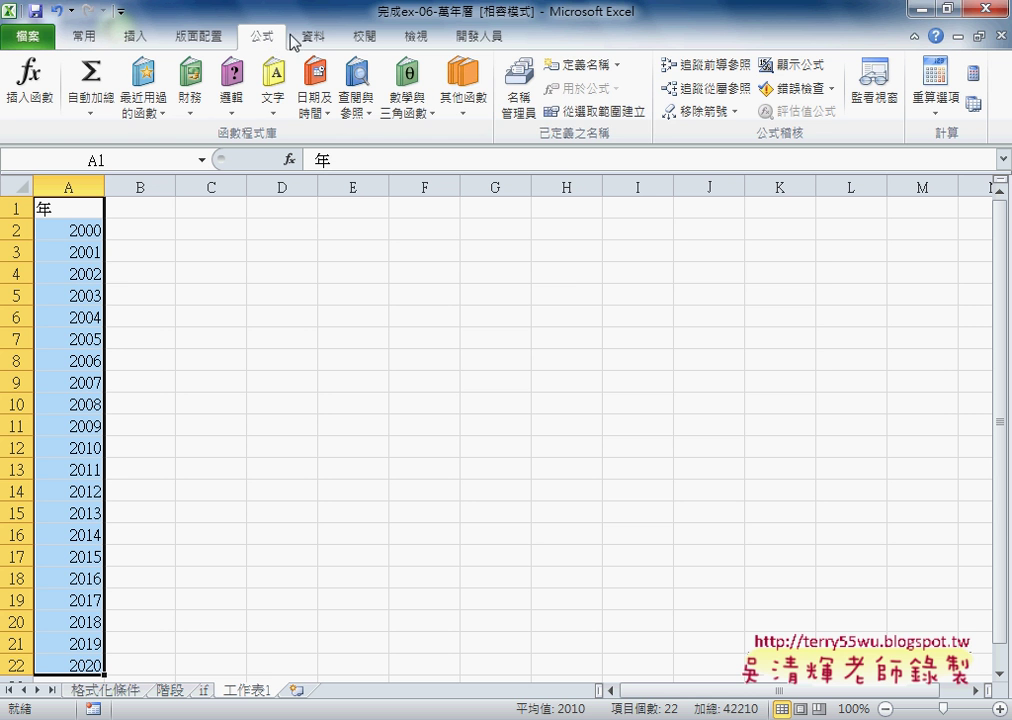
click(590, 112)
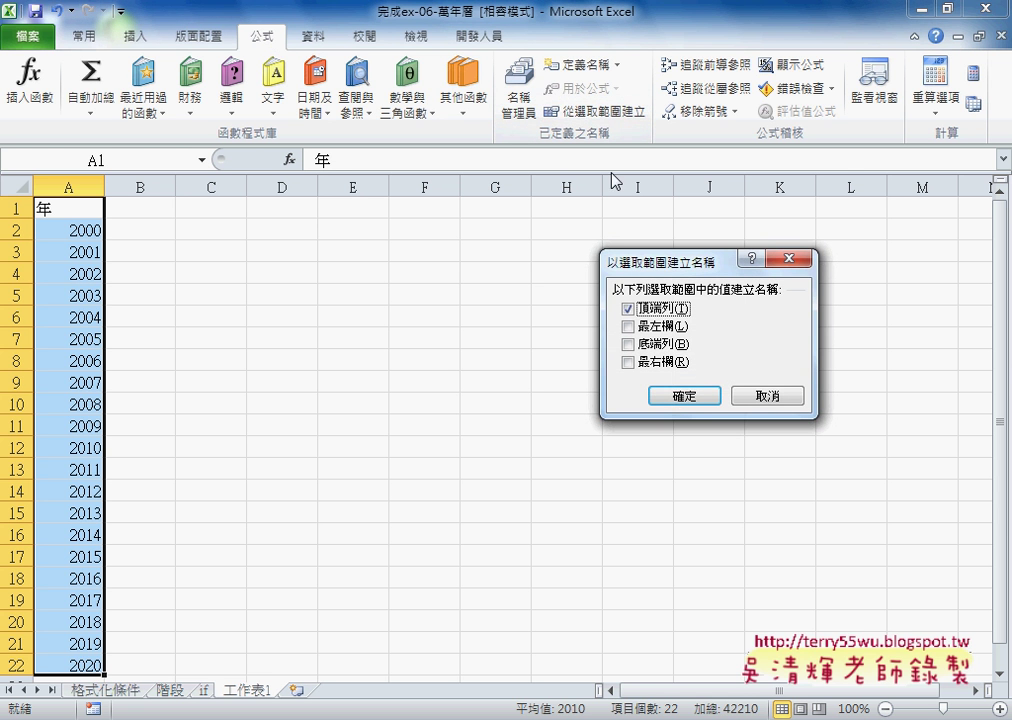
drag(655, 272, 523, 264)
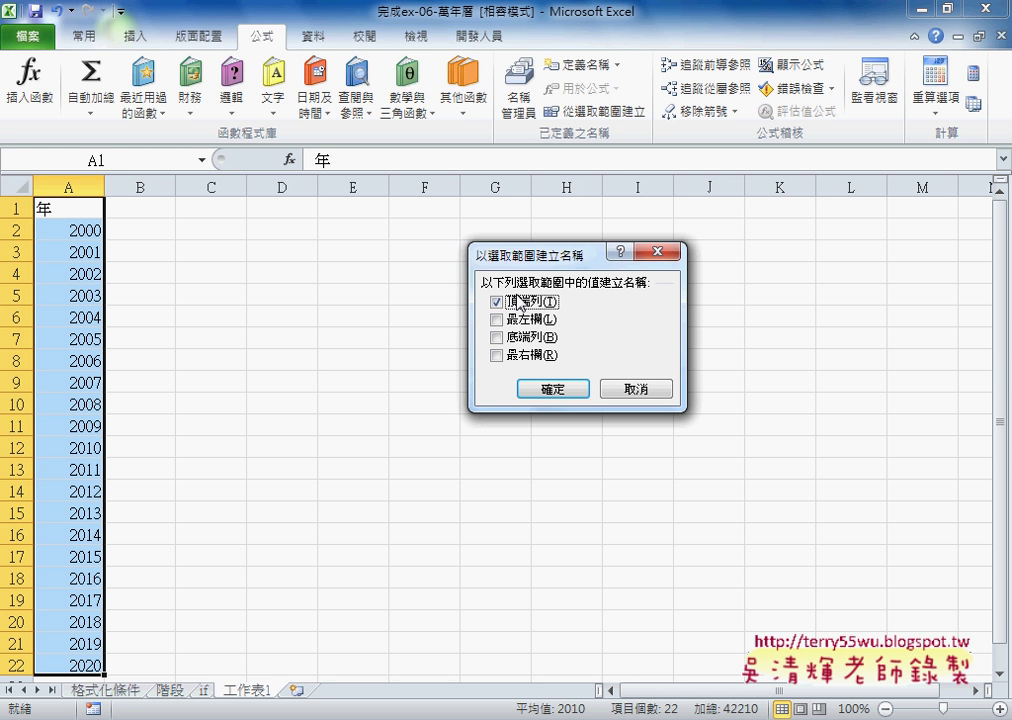
mouse_move(572, 317)
mouse_down()
mouse_move(506, 320)
mouse_move(475, 292)
mouse_move(568, 305)
mouse_up()
mouse_move(48, 213)
mouse_down()
mouse_move(62, 181)
mouse_move(508, 95)
mouse_up()
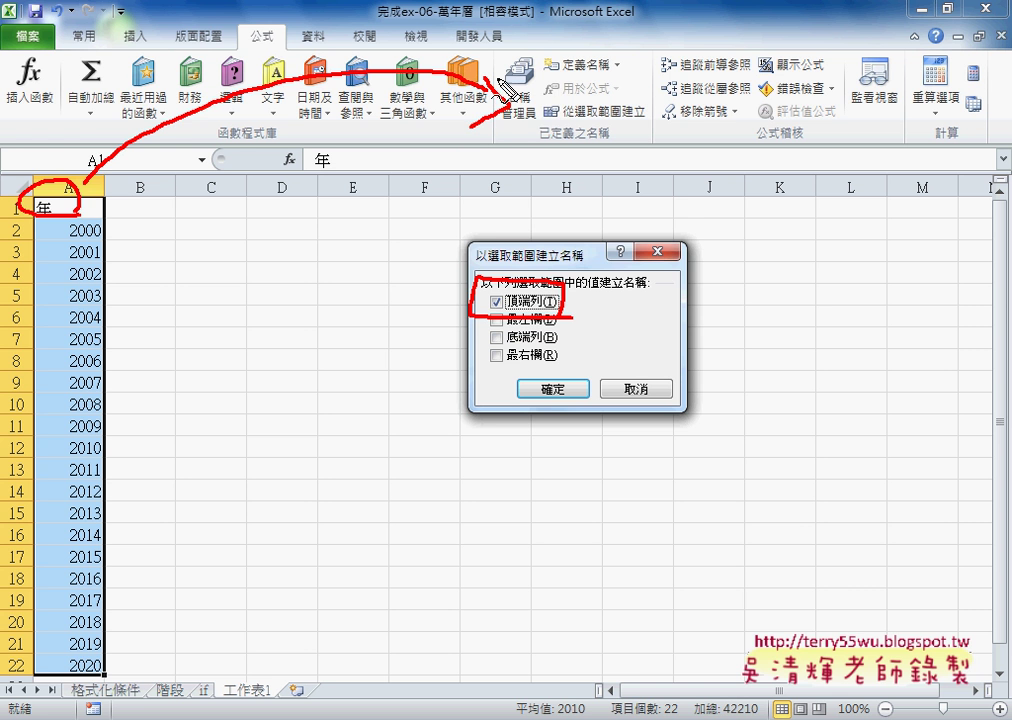
key(Escape)
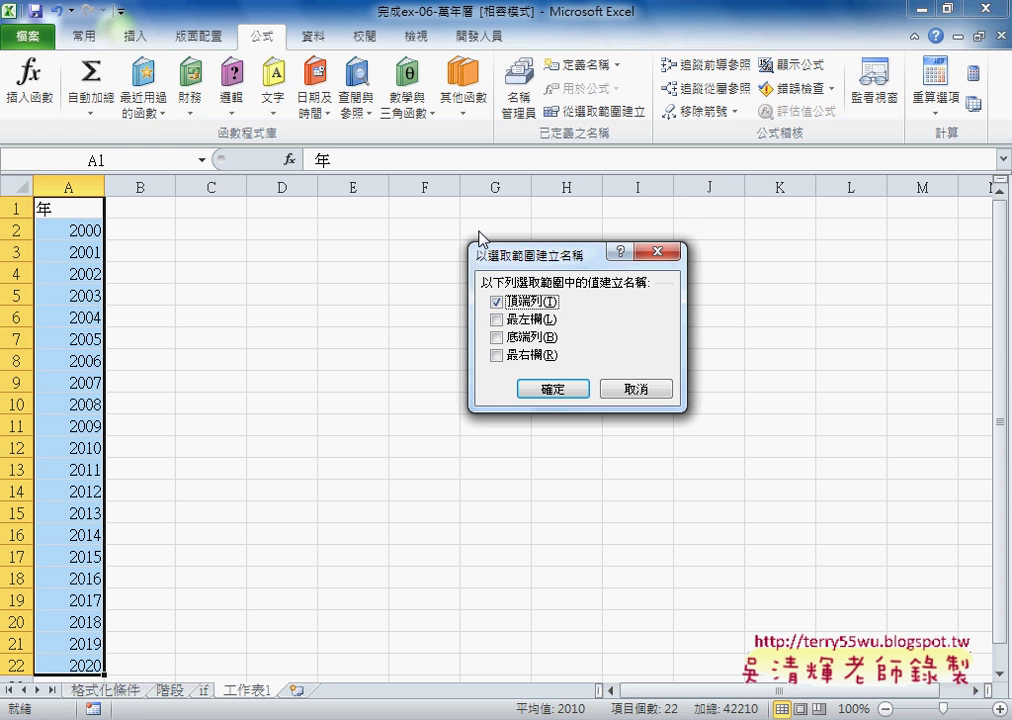
click(562, 389)
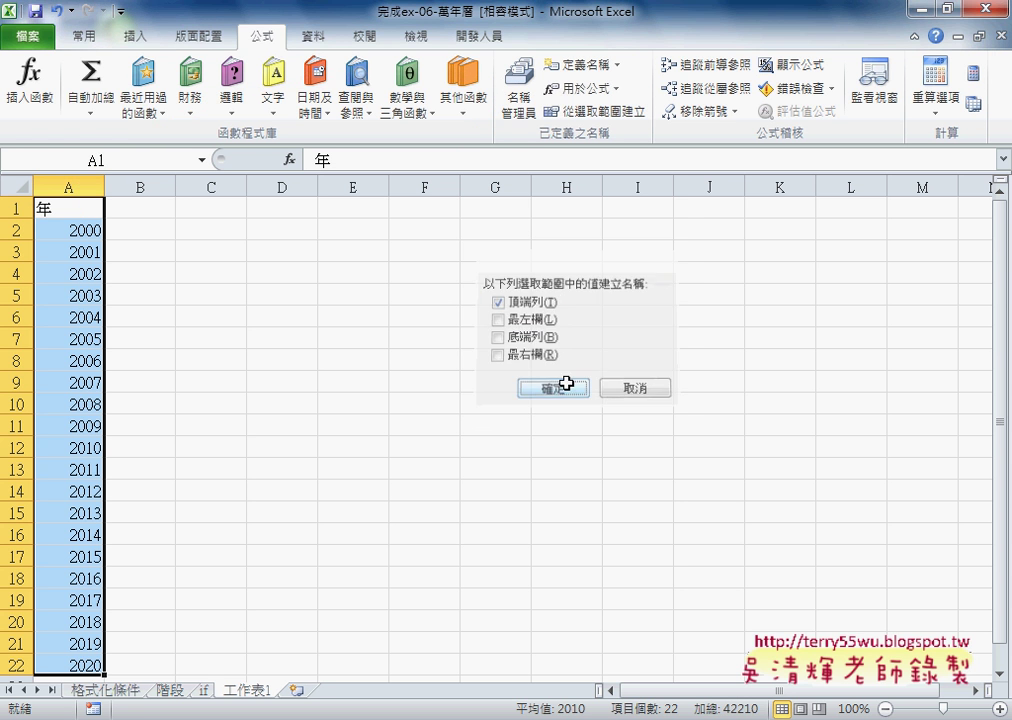
- Confirm in Name Manager that 年 refers to =工作表1!$A$2:$A$22
click(537, 103)
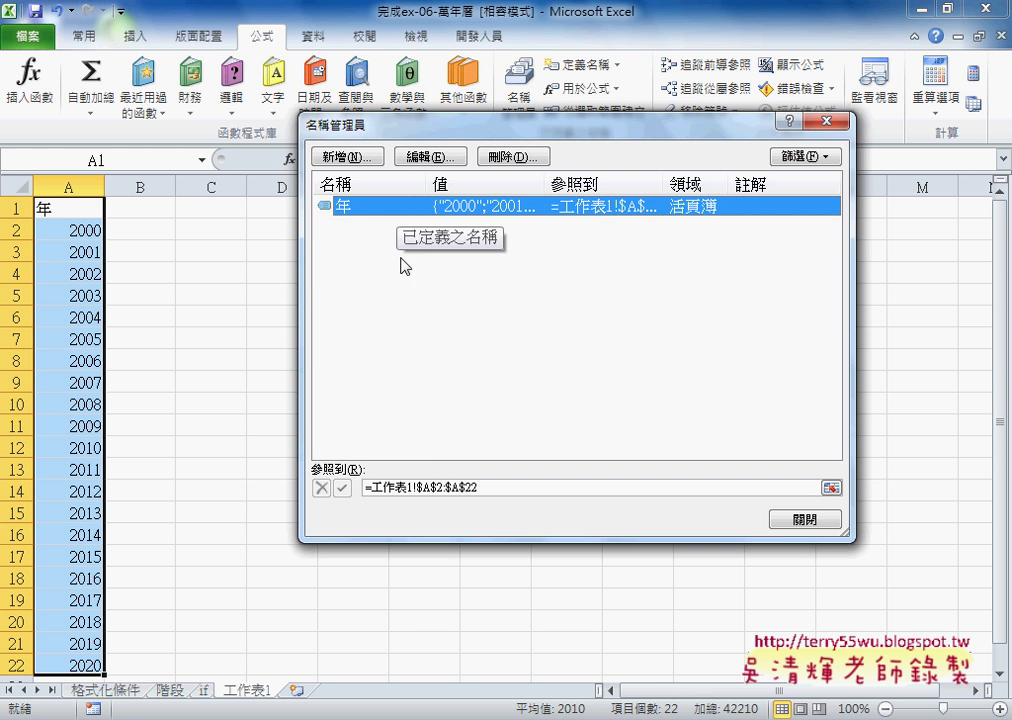
click(399, 487)
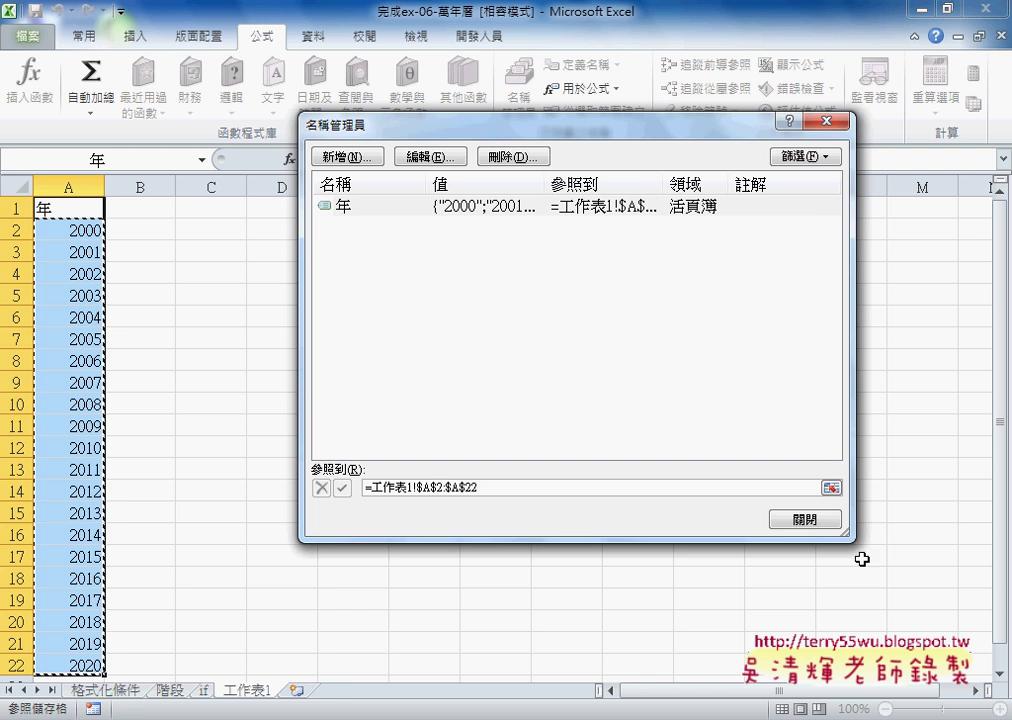
click(812, 520)
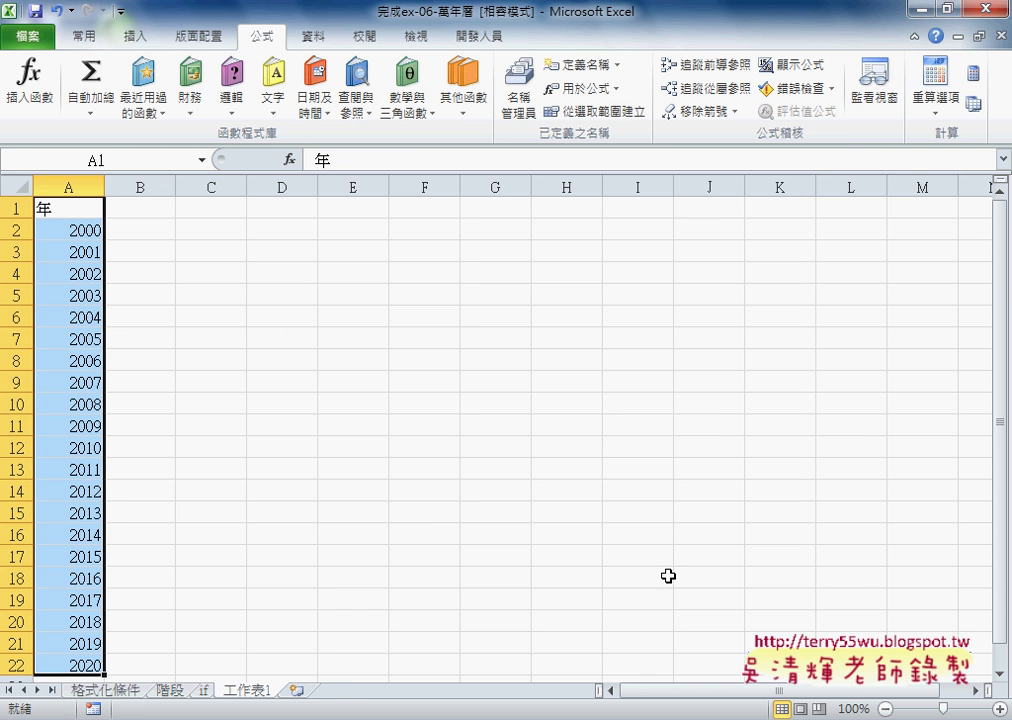
- Return to the 格式化條件 sheet, select year cell C1, and show the Data tab
click(127, 690)
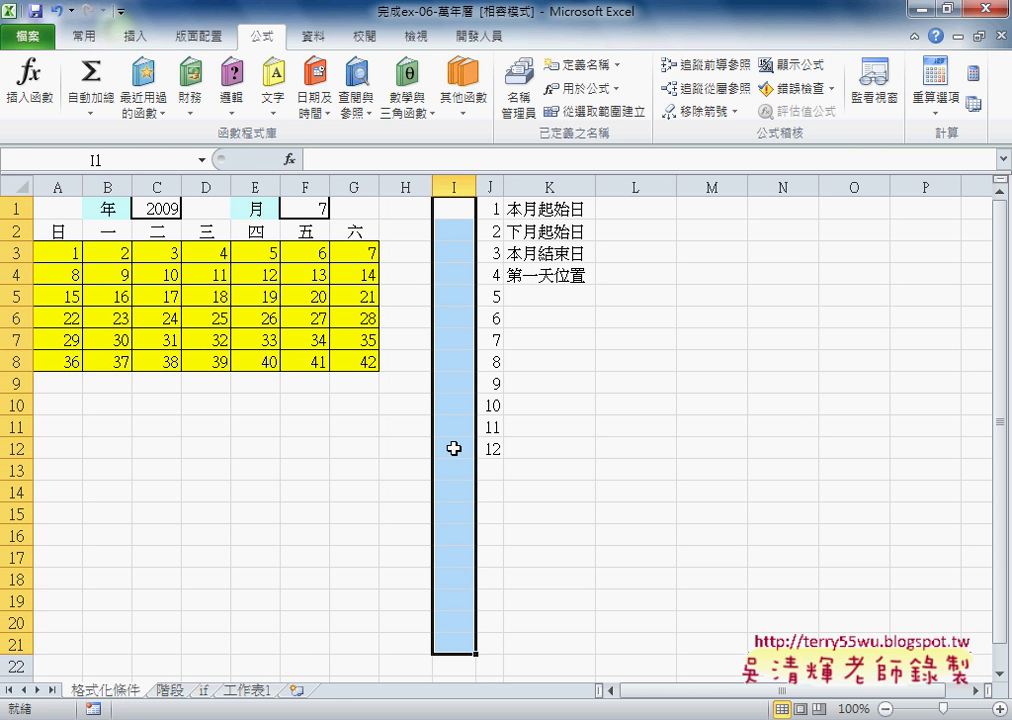
click(157, 208)
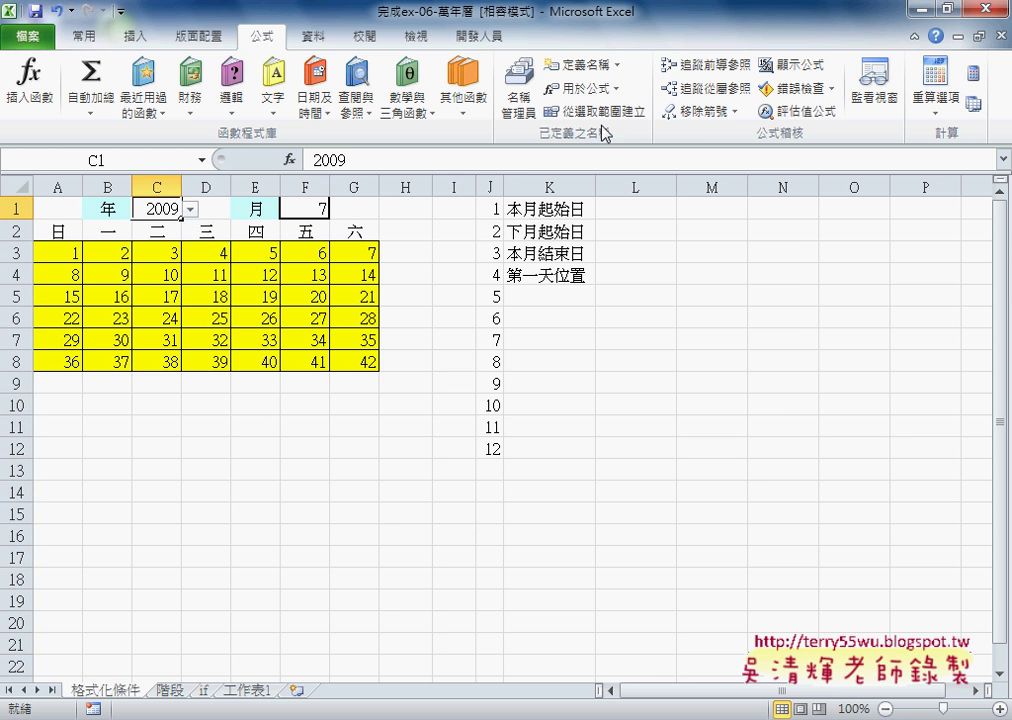
click(313, 38)
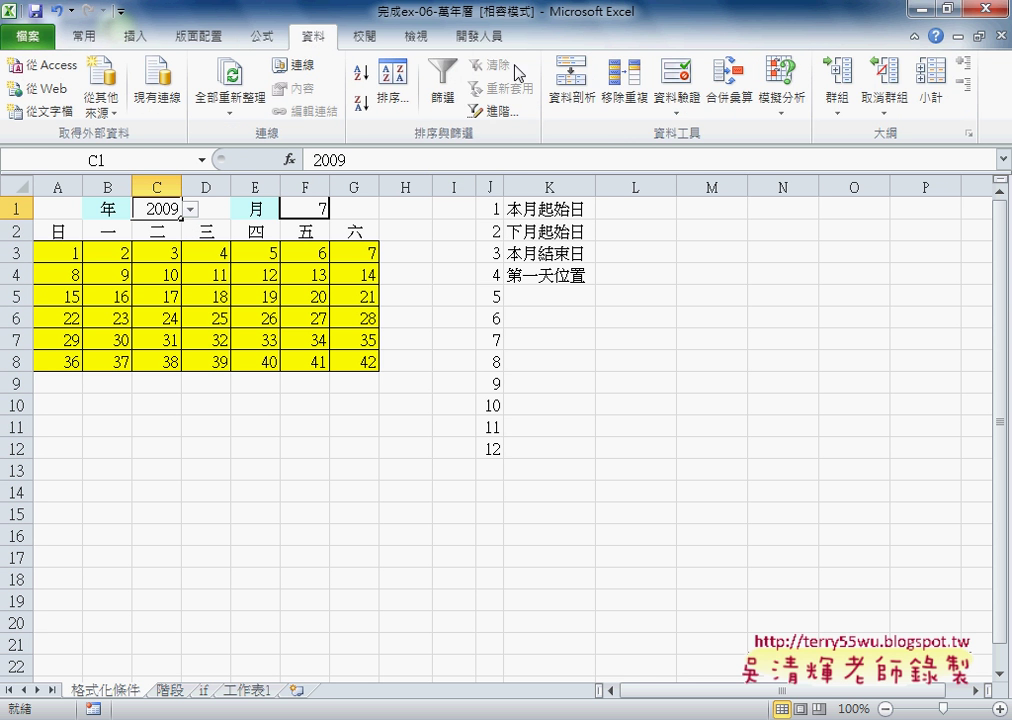
click(678, 93)
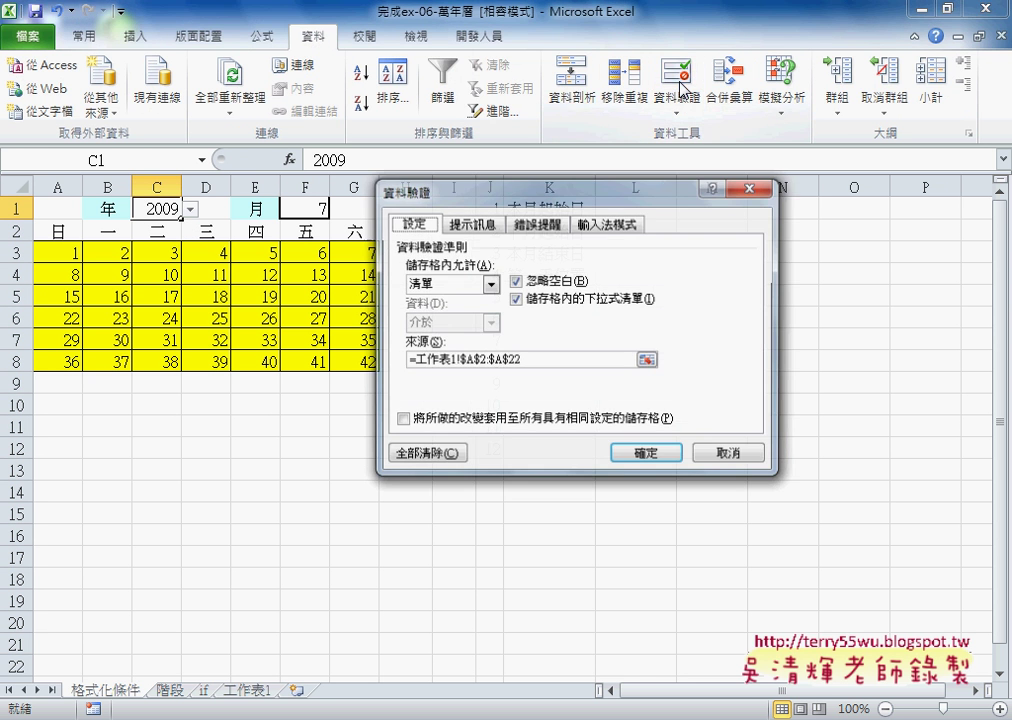
drag(534, 361, 430, 360)
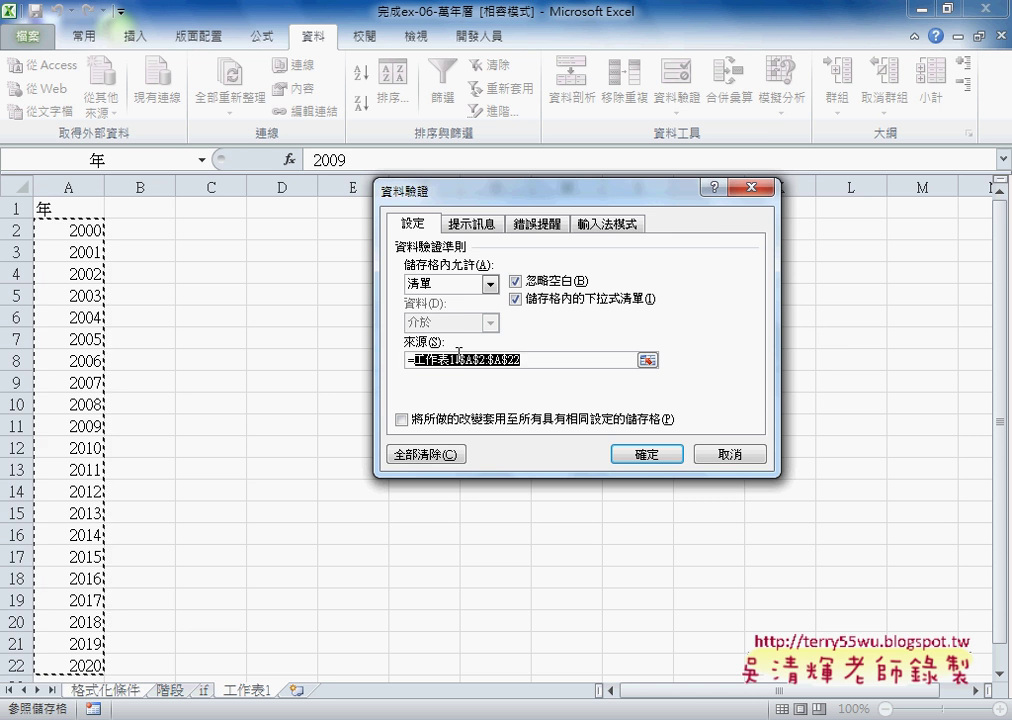
key(BackSpace)
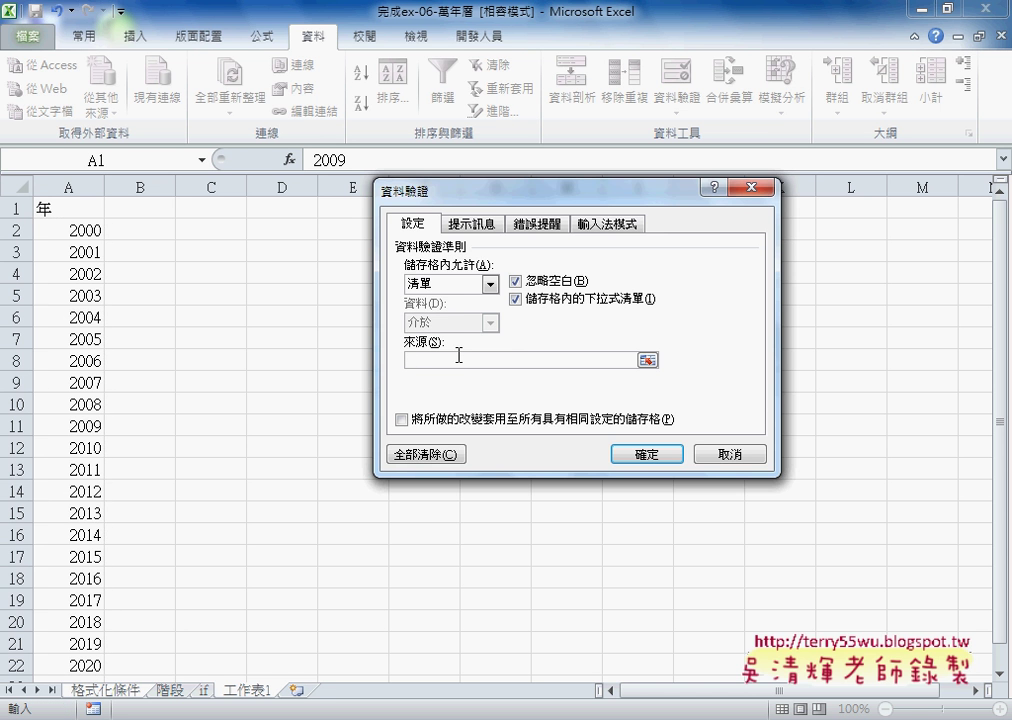
key(F3)
click(533, 290)
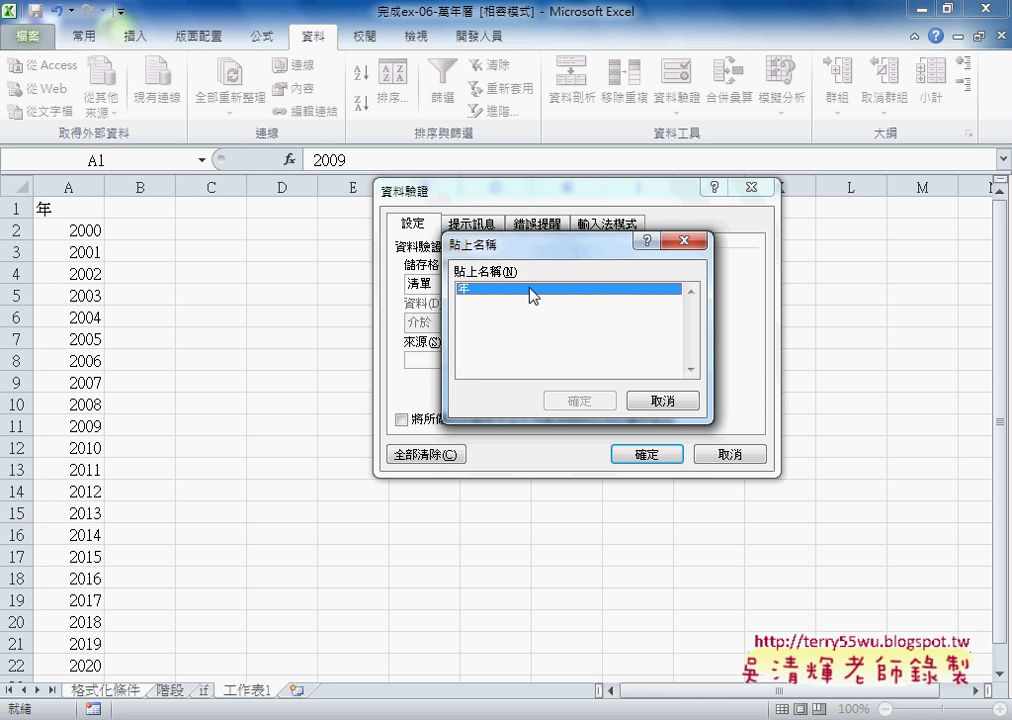
click(565, 400)
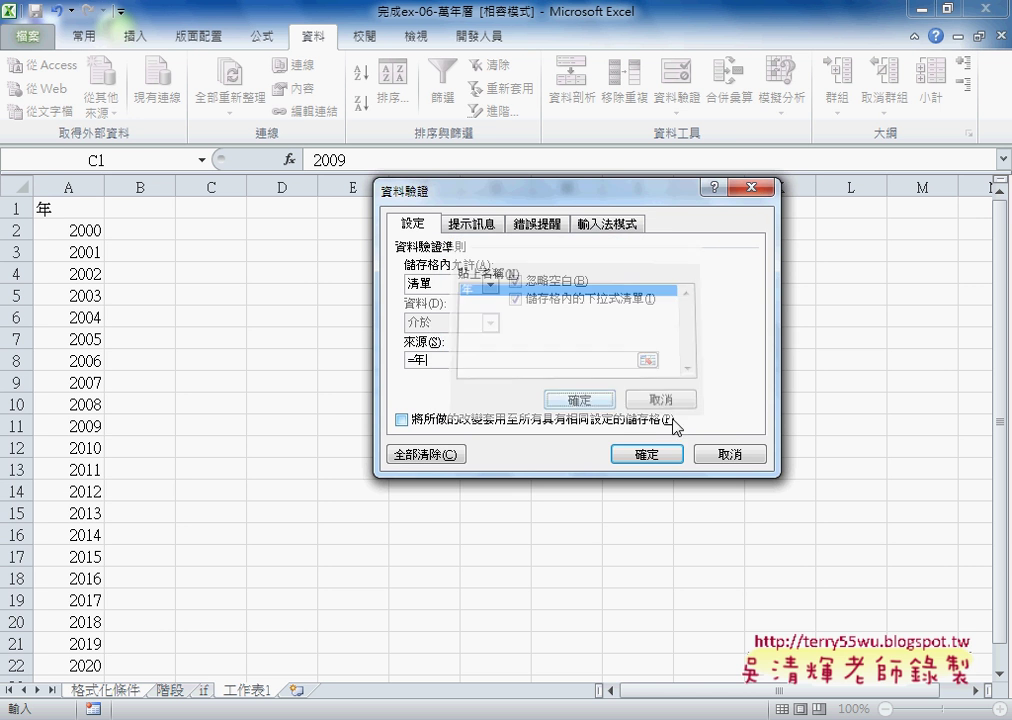
double_click(430, 360)
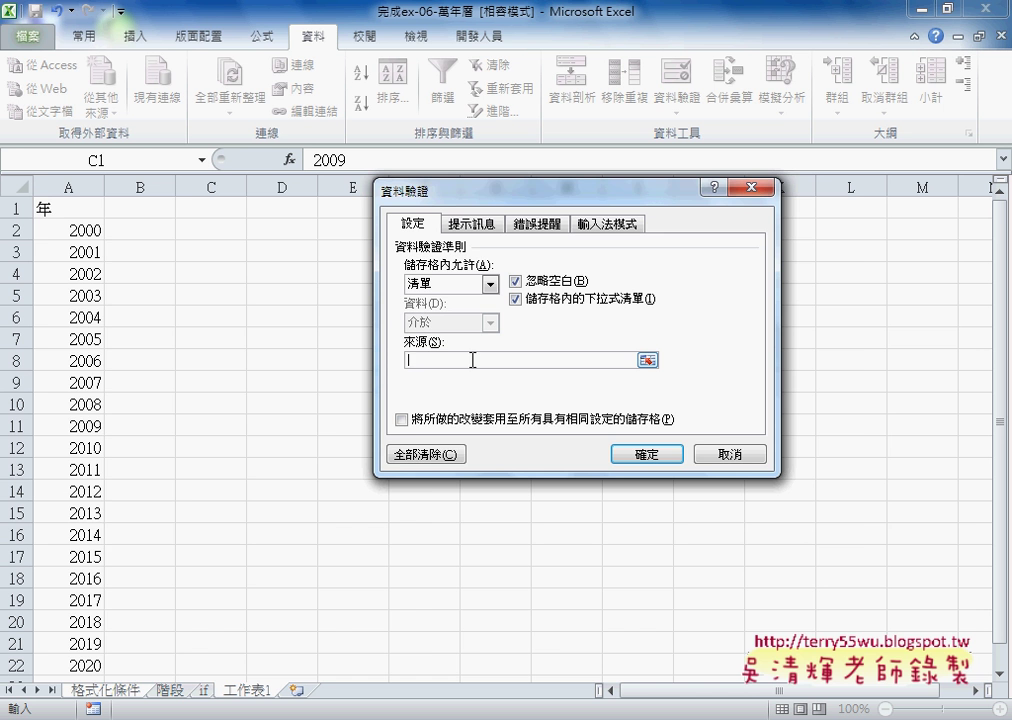
- Replace C1's validation source with the defined name 年, inserted through F3's name list
click(700, 450)
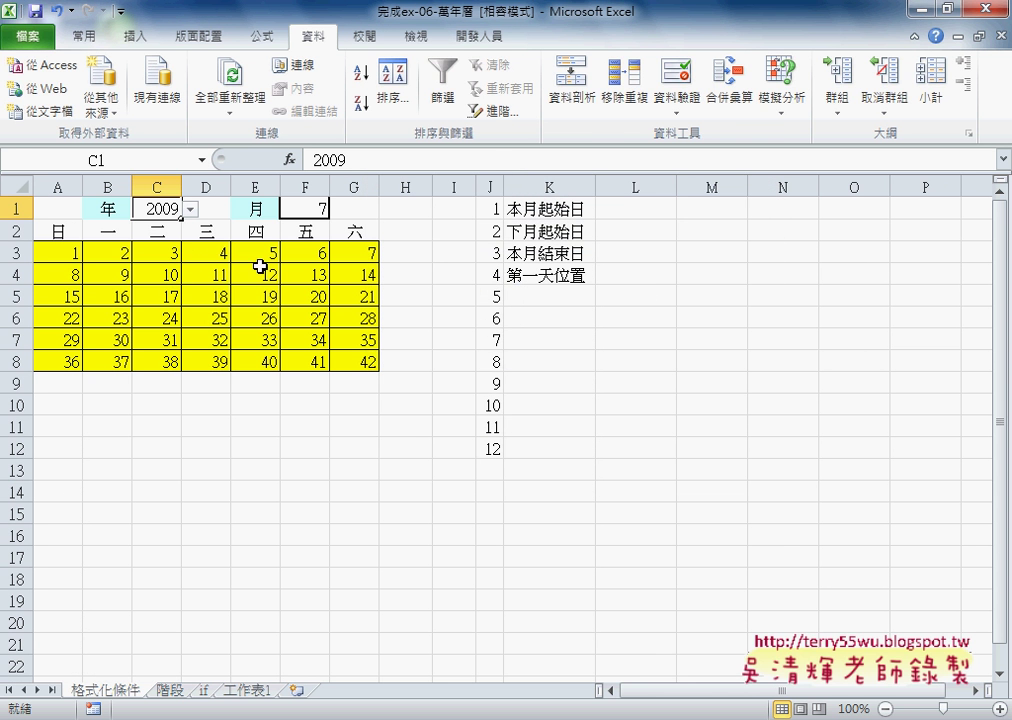
click(676, 80)
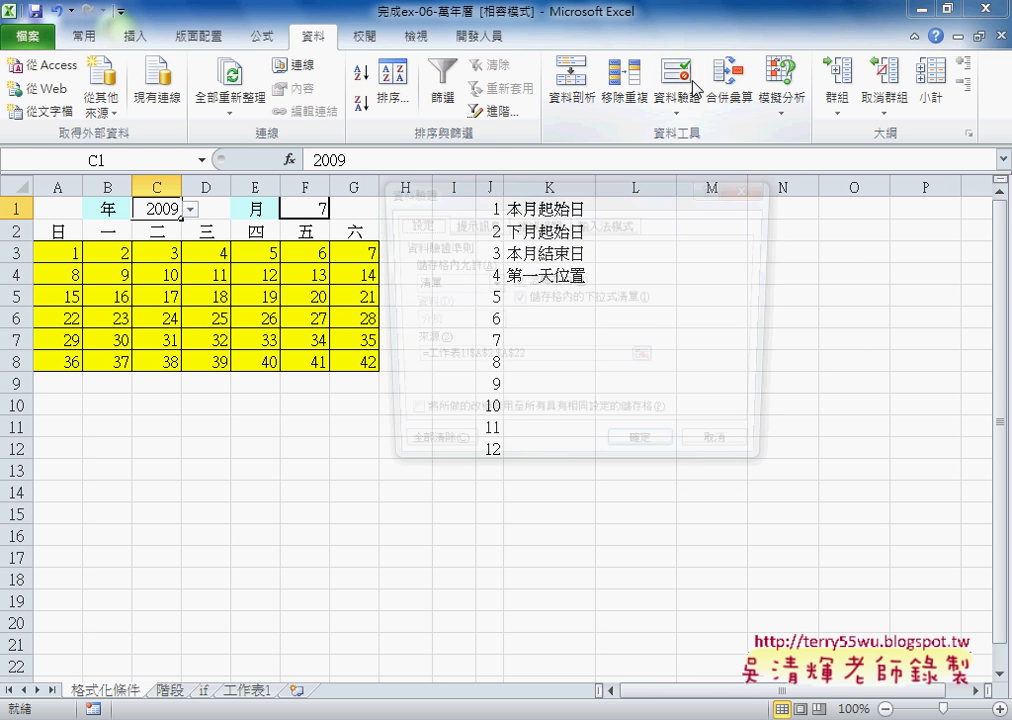
drag(540, 360, 405, 360)
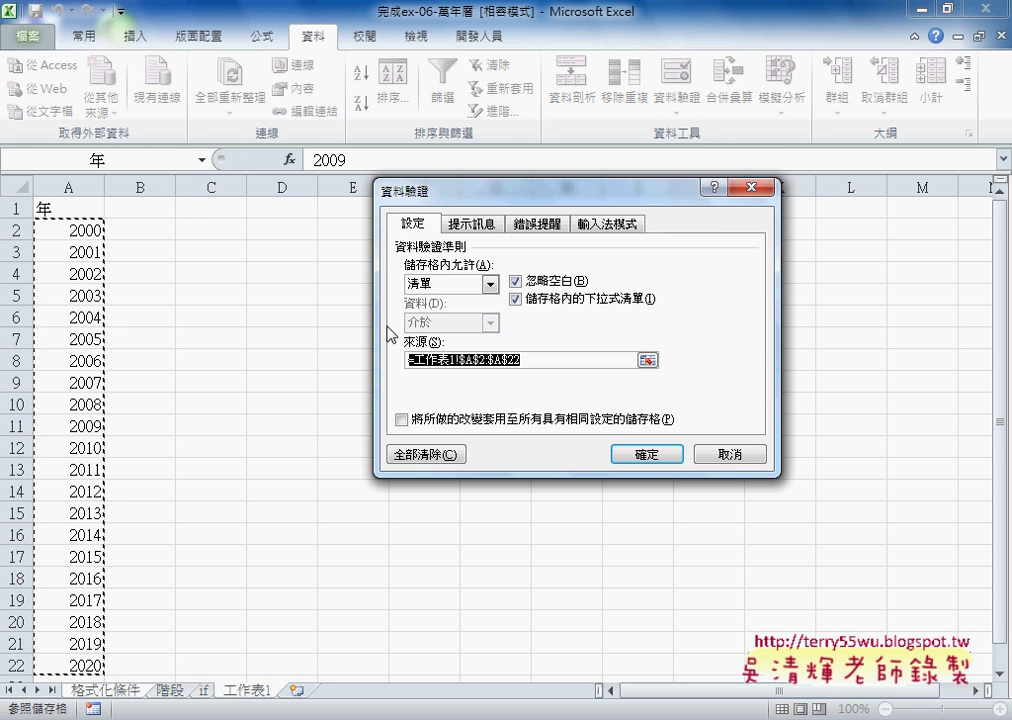
key(BackSpace)
key(F3)
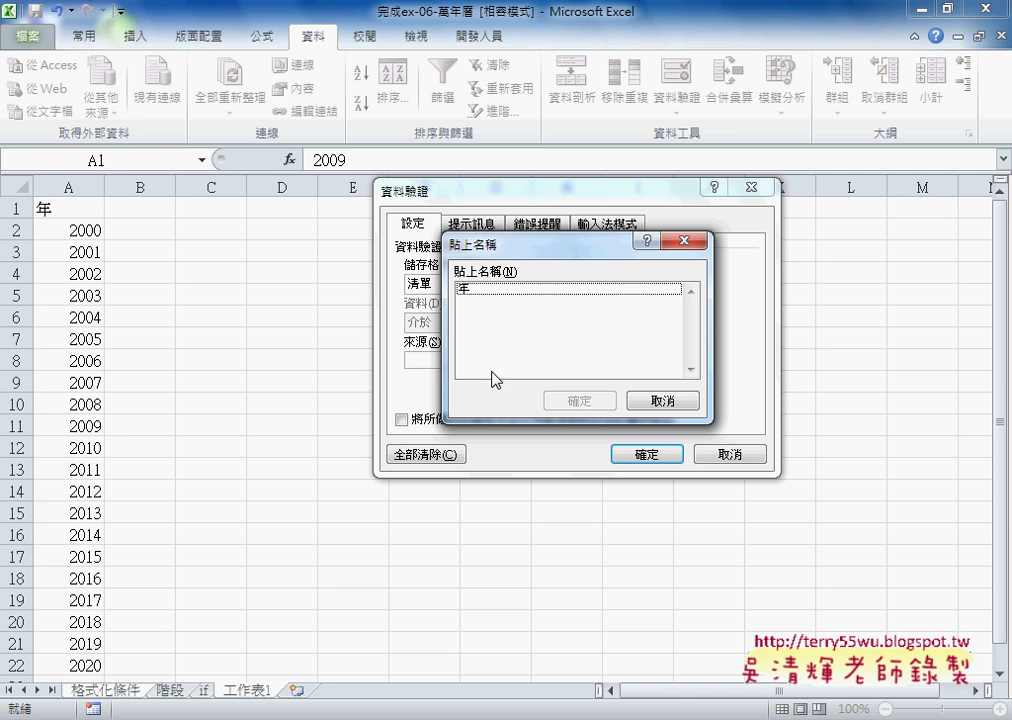
click(512, 290)
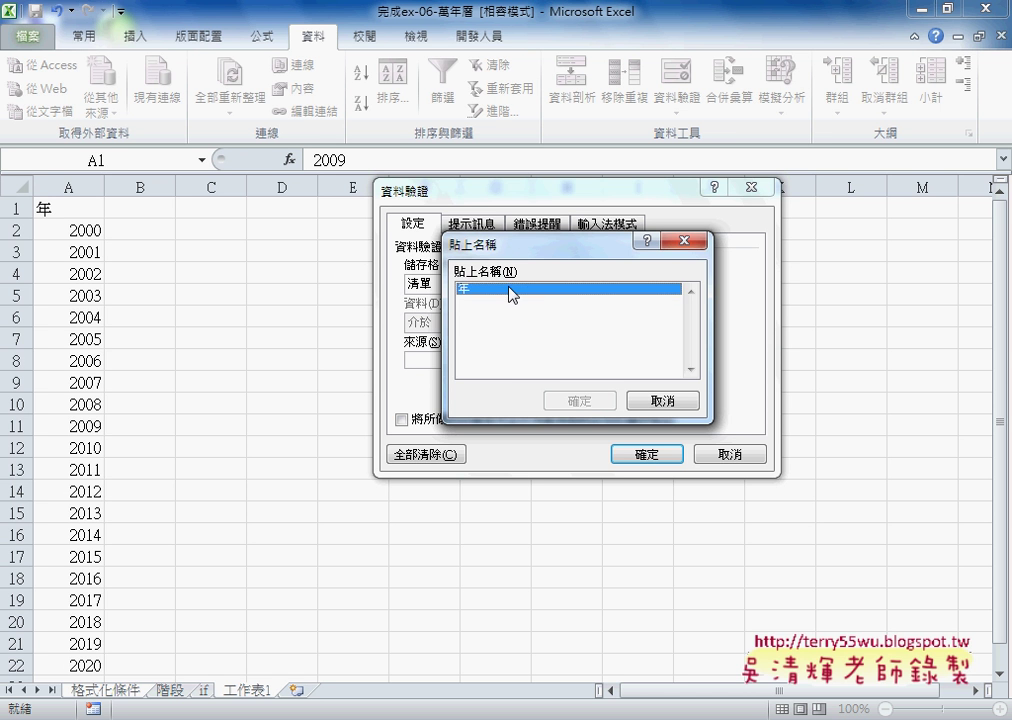
click(578, 400)
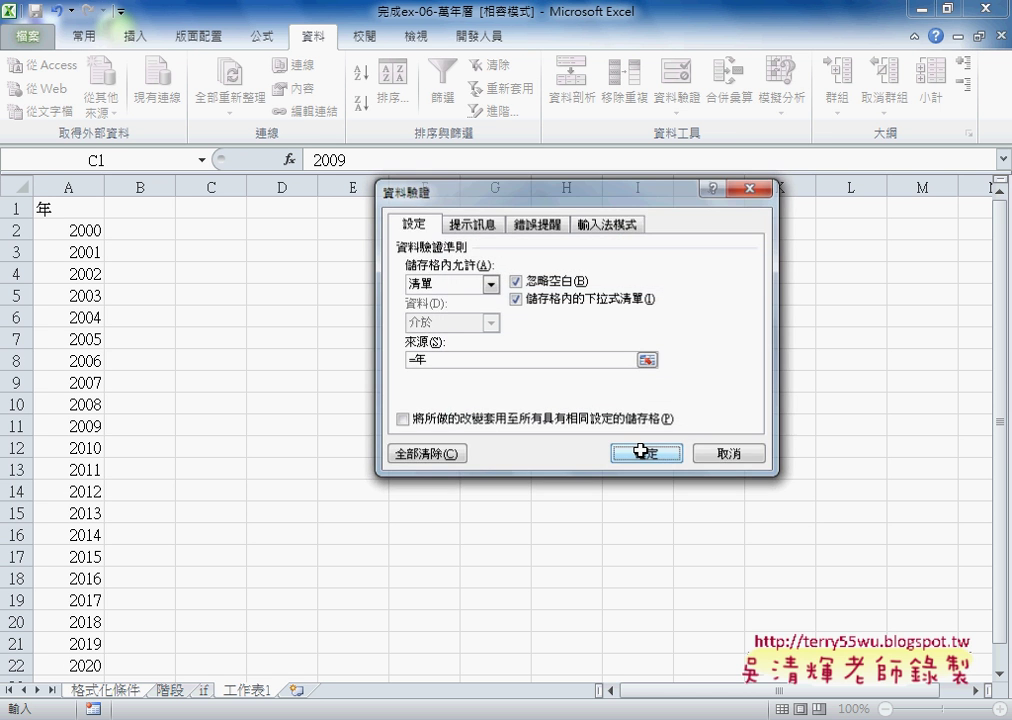
click(644, 452)
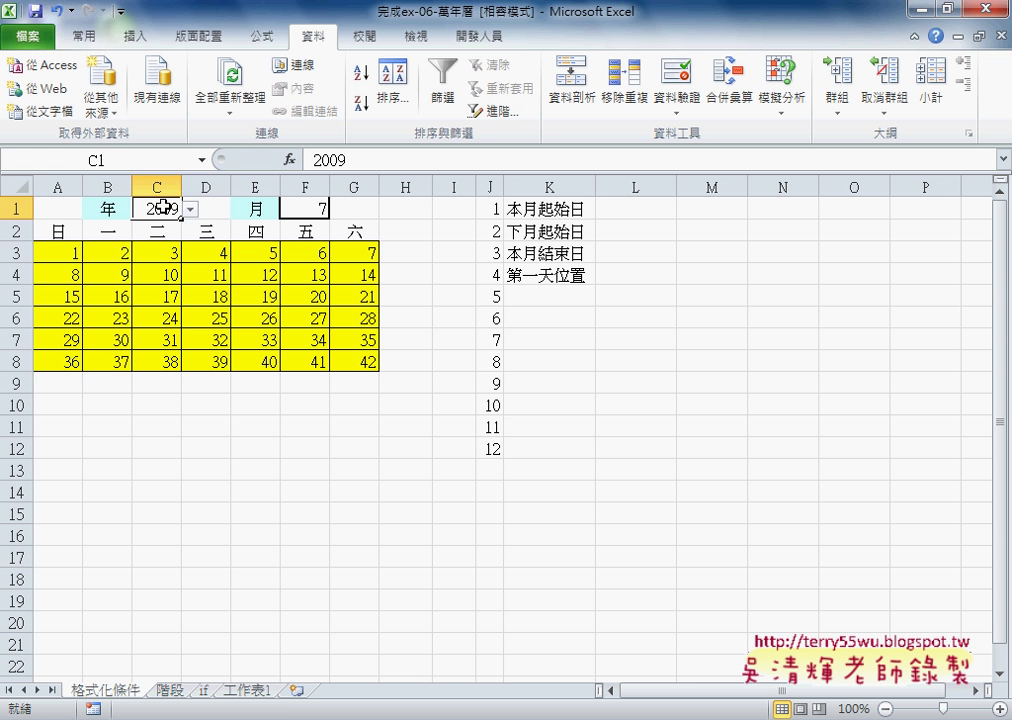
- Delete the helper month numbers 1–12 from J1:J12
click(306, 209)
drag(501, 210, 495, 449)
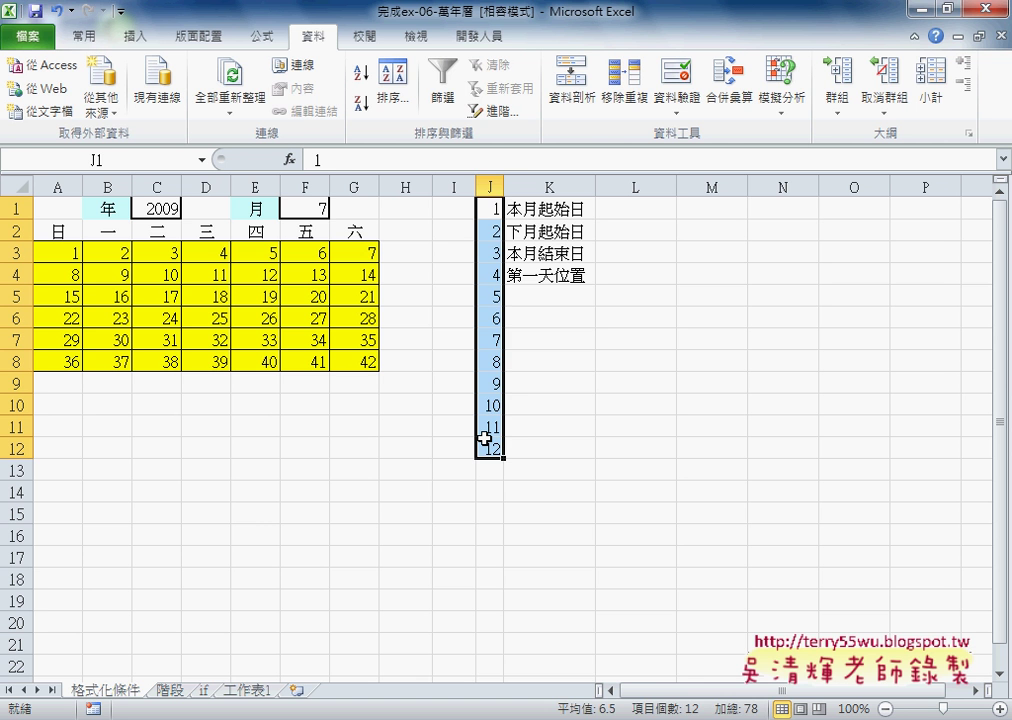
key(Delete)
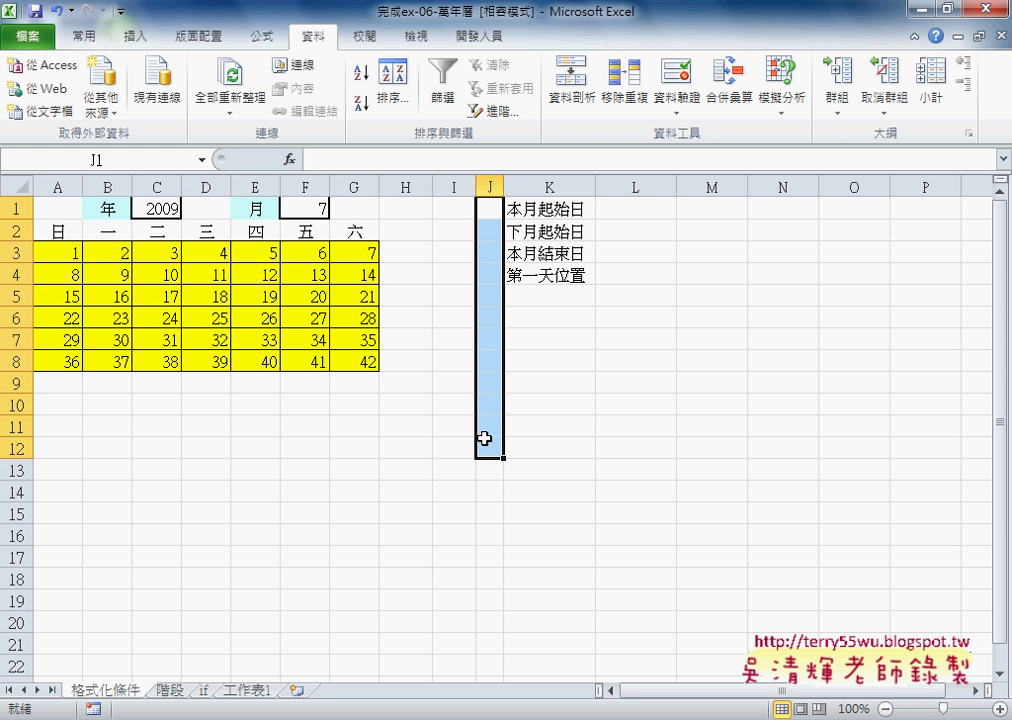
- Replace F1's validation source =$J$1:$J$12 with the typed list 1,2,3,…,12
click(318, 206)
click(680, 78)
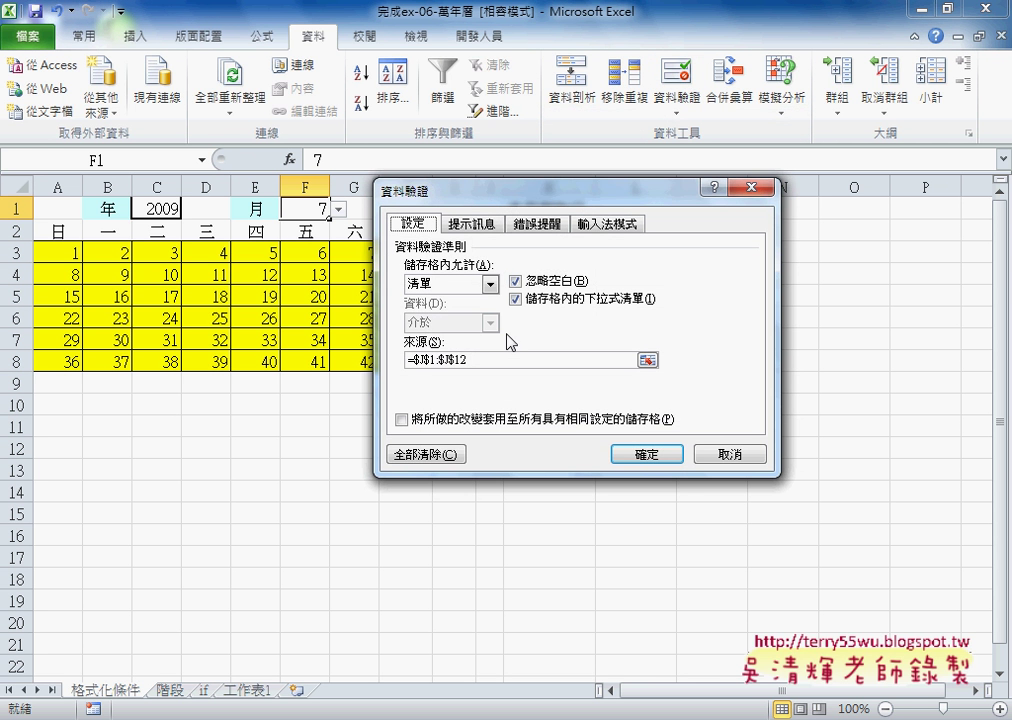
drag(467, 359, 401, 360)
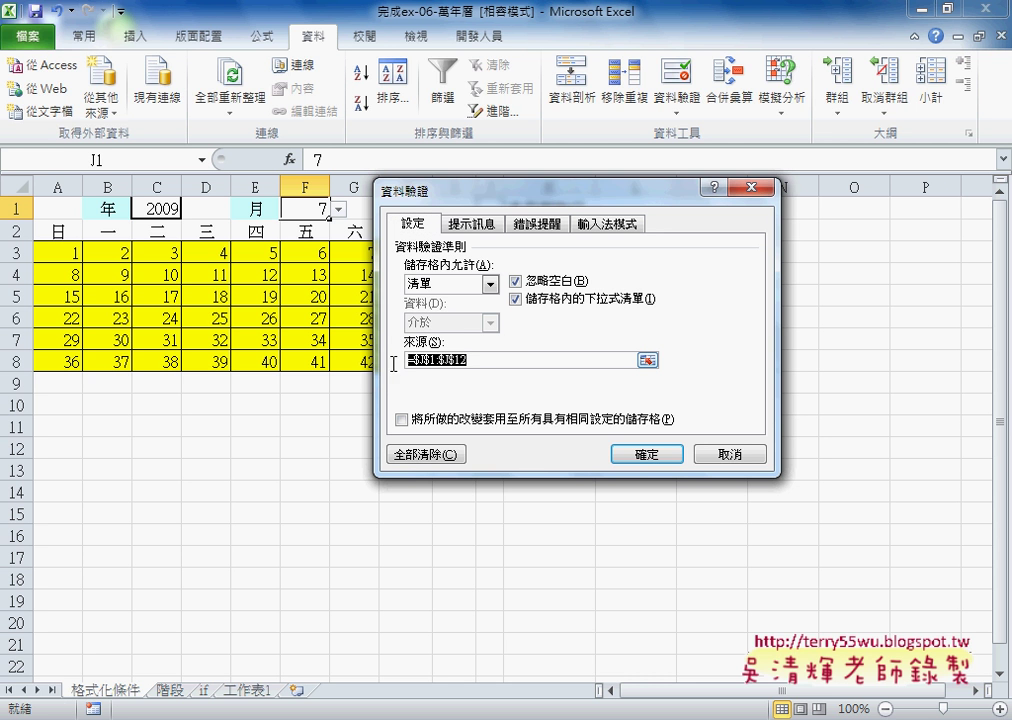
key(Delete)
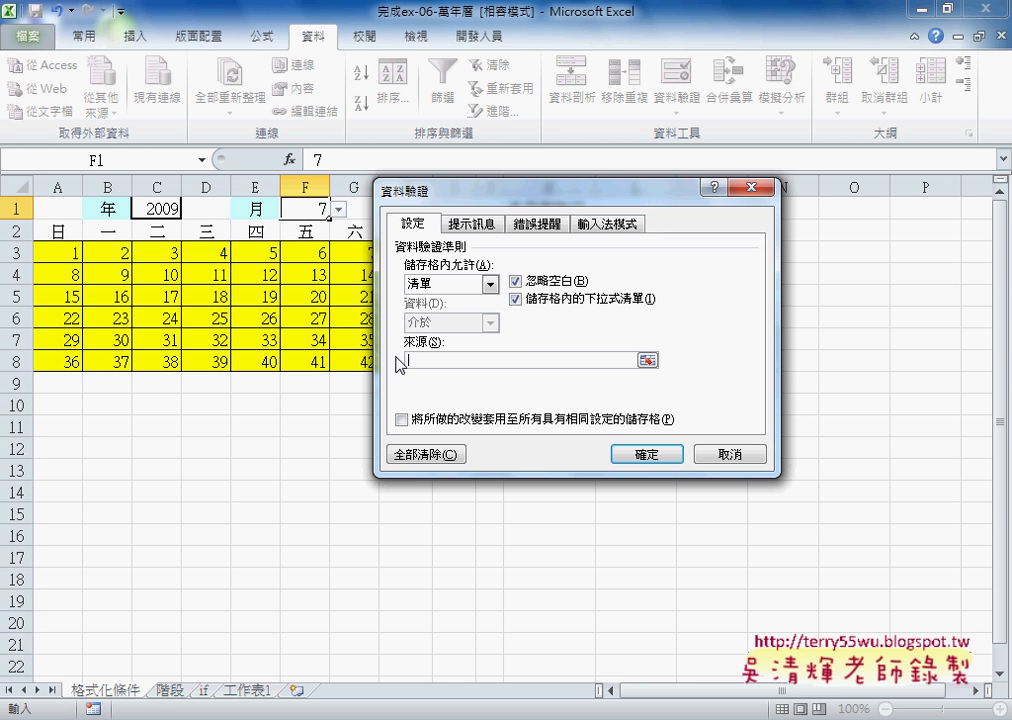
text(1)
text(ㄓ)
key(shift)
text(2,3,4,)
text(5,6,7,8,9)
text(,10,11,)
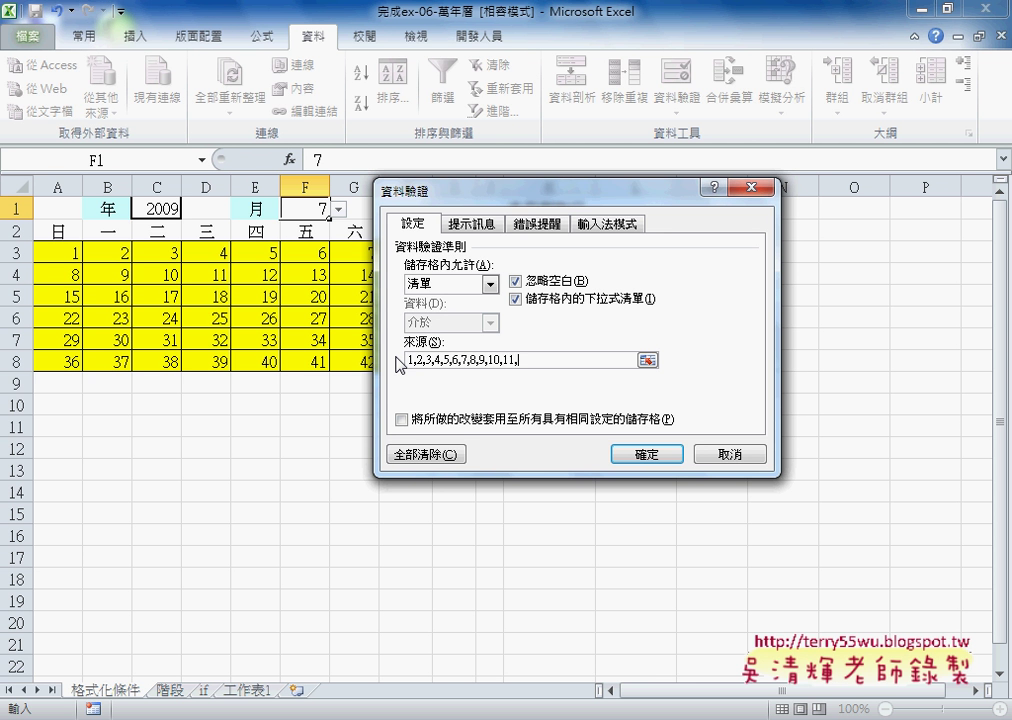
text(12)
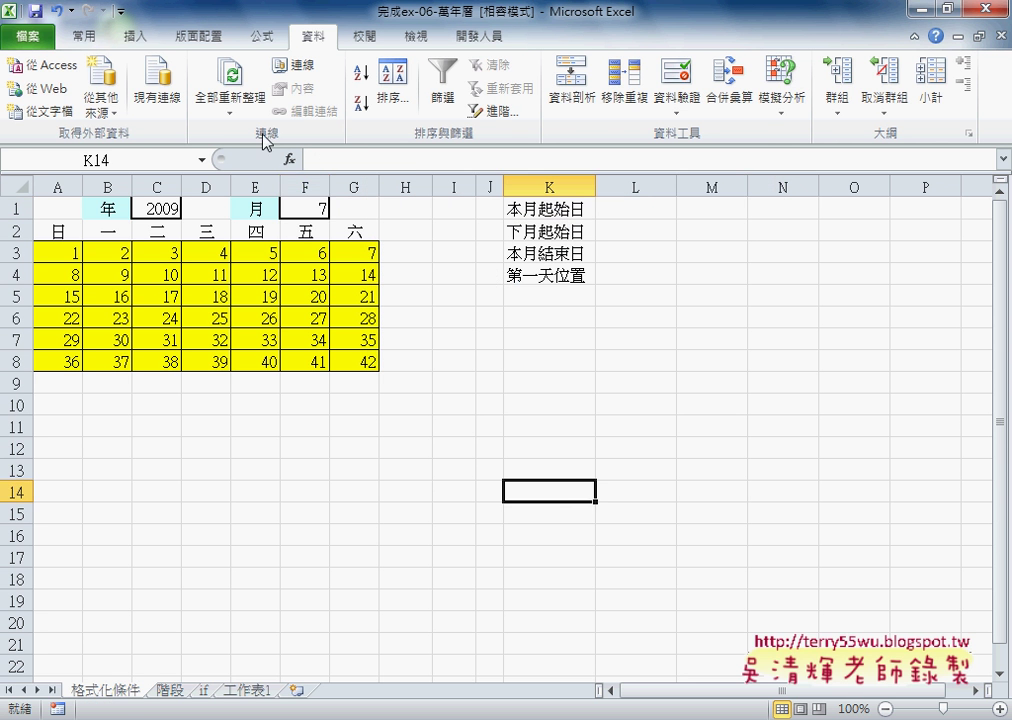
- Open F1's dropdown to check it offers months 1 through 12, leaving 7 selected
click(296, 201)
click(340, 207)
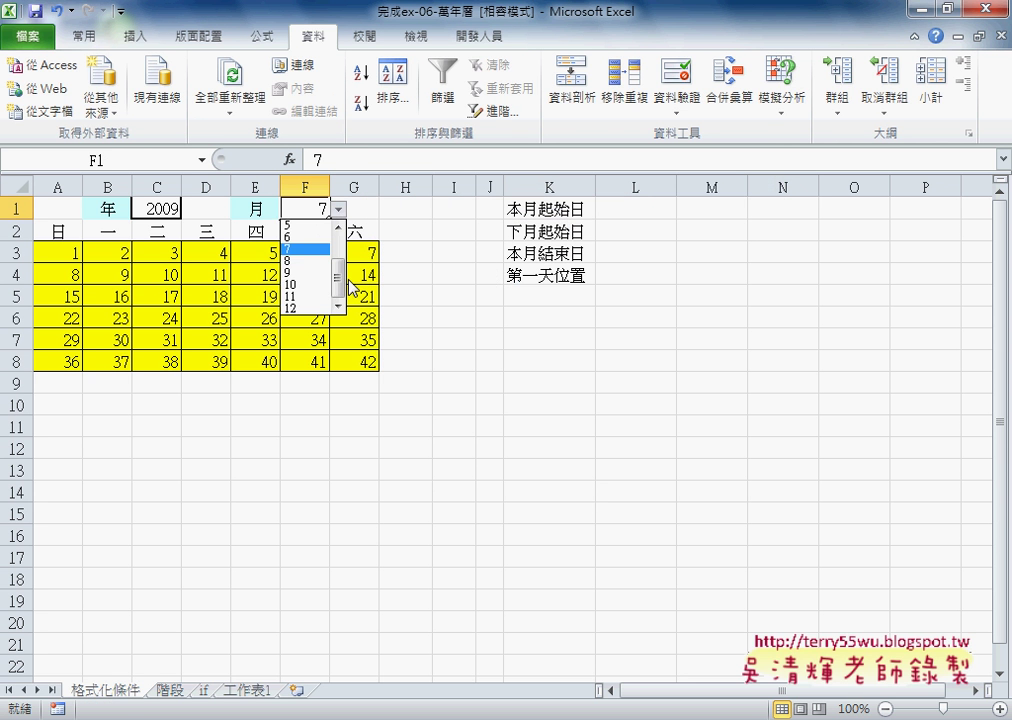
drag(340, 283, 330, 296)
key(Down)
key(Down)
key(Down)
key(Down)
key(Down)
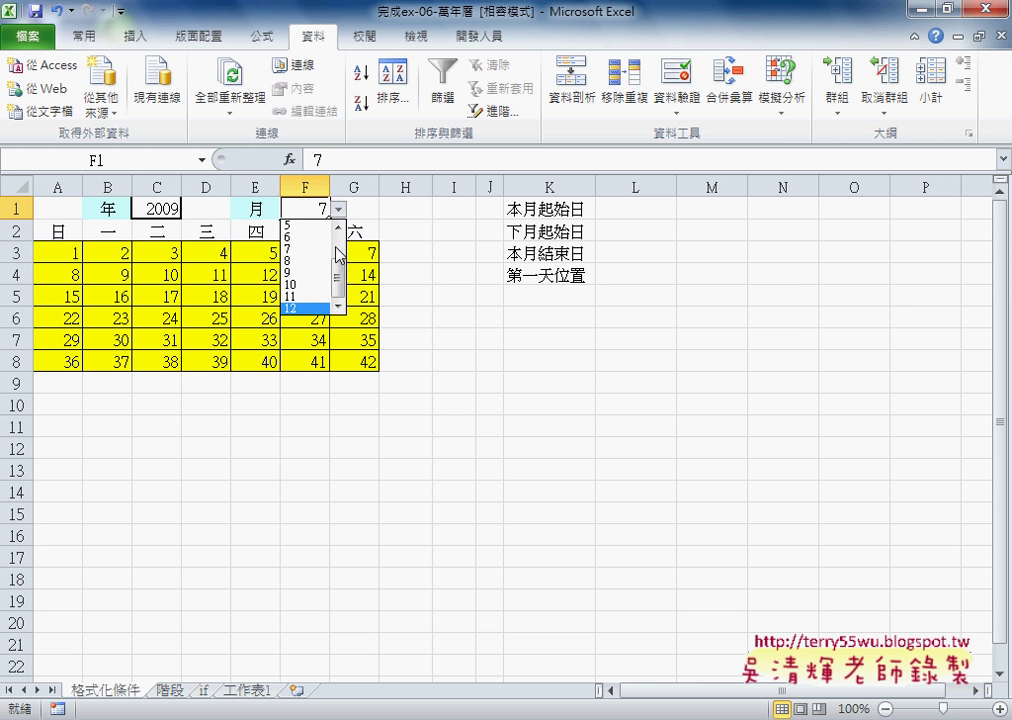
click(326, 196)
- Review F1's validation settings, close them unchanged, and select year cell C1
click(676, 74)
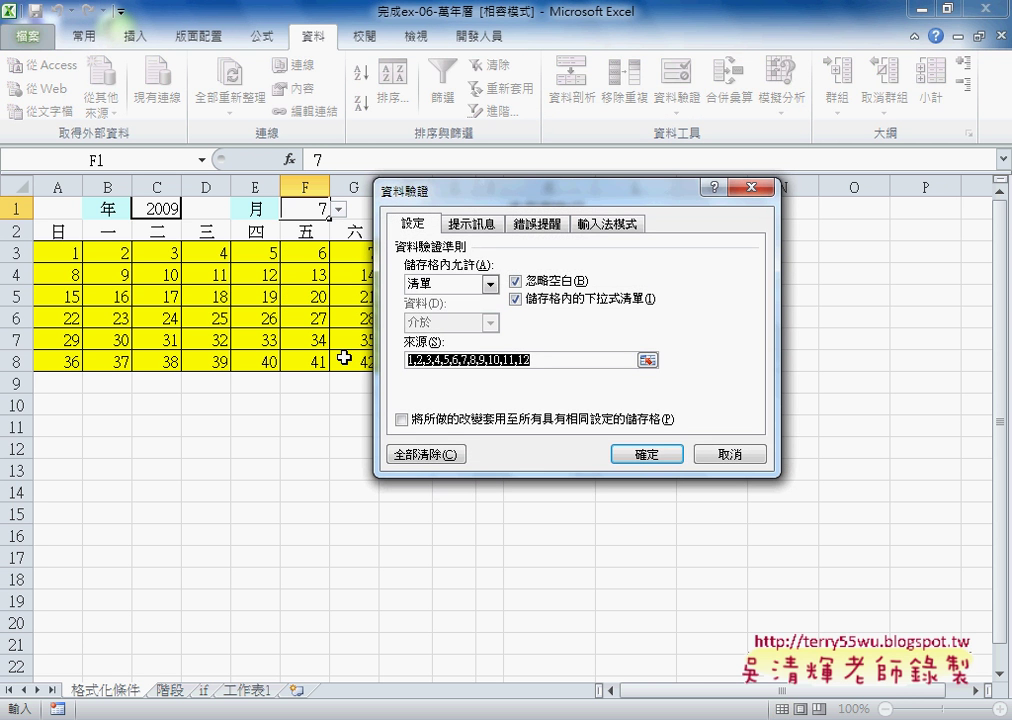
click(726, 454)
click(147, 209)
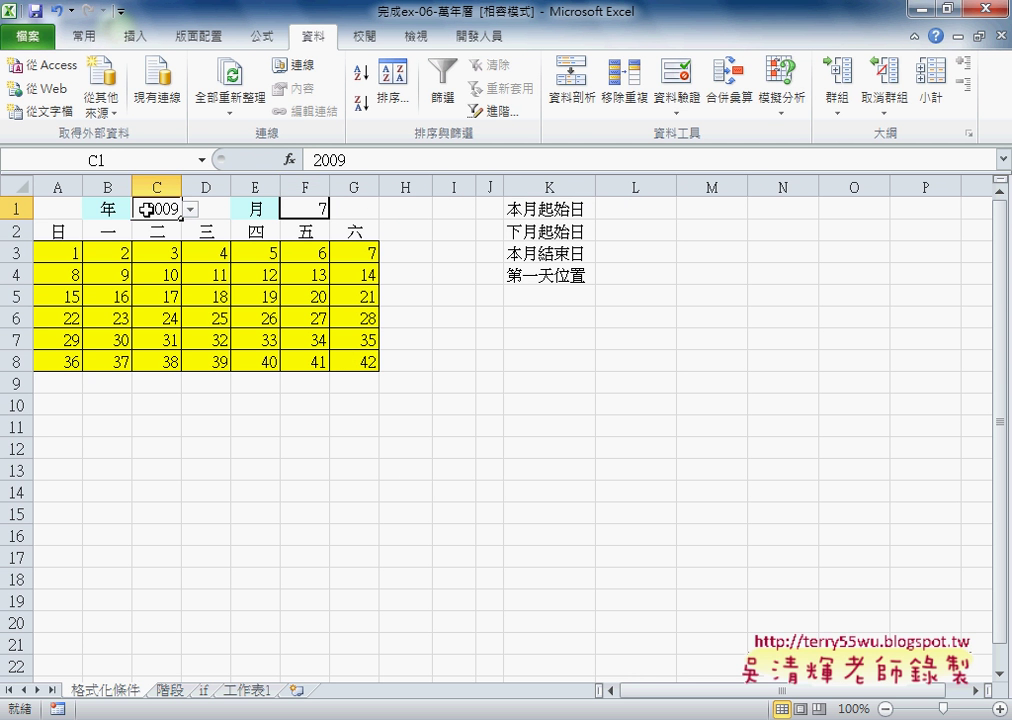
- On 工作表1, select A1:A22, open Create from Selection, and cancel without changes
click(250, 690)
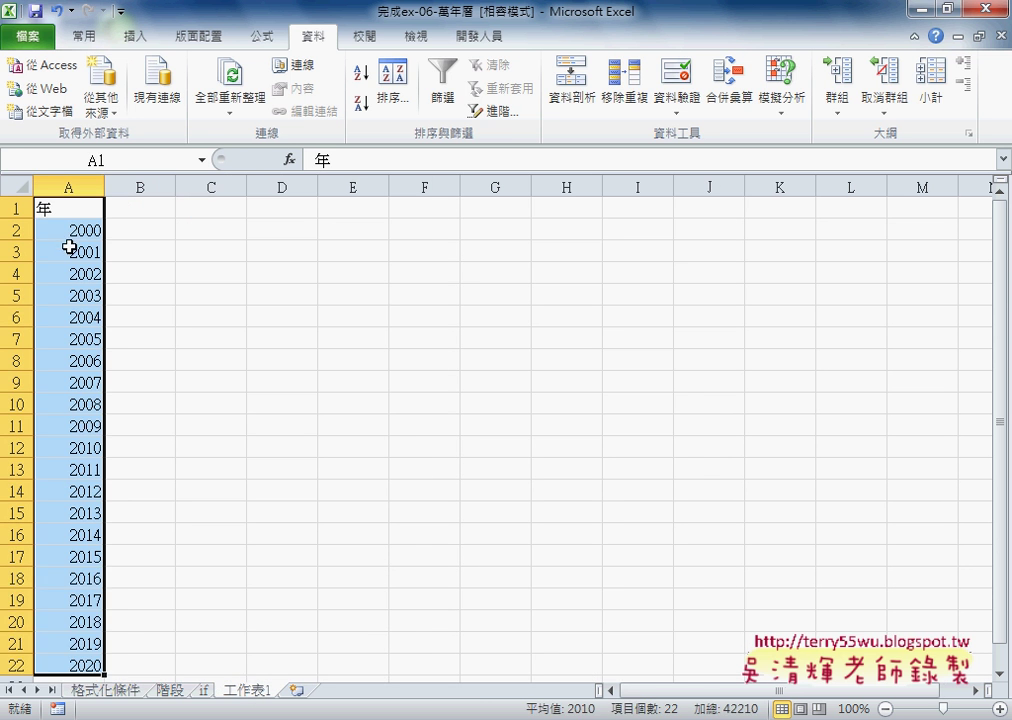
drag(68, 207, 72, 664)
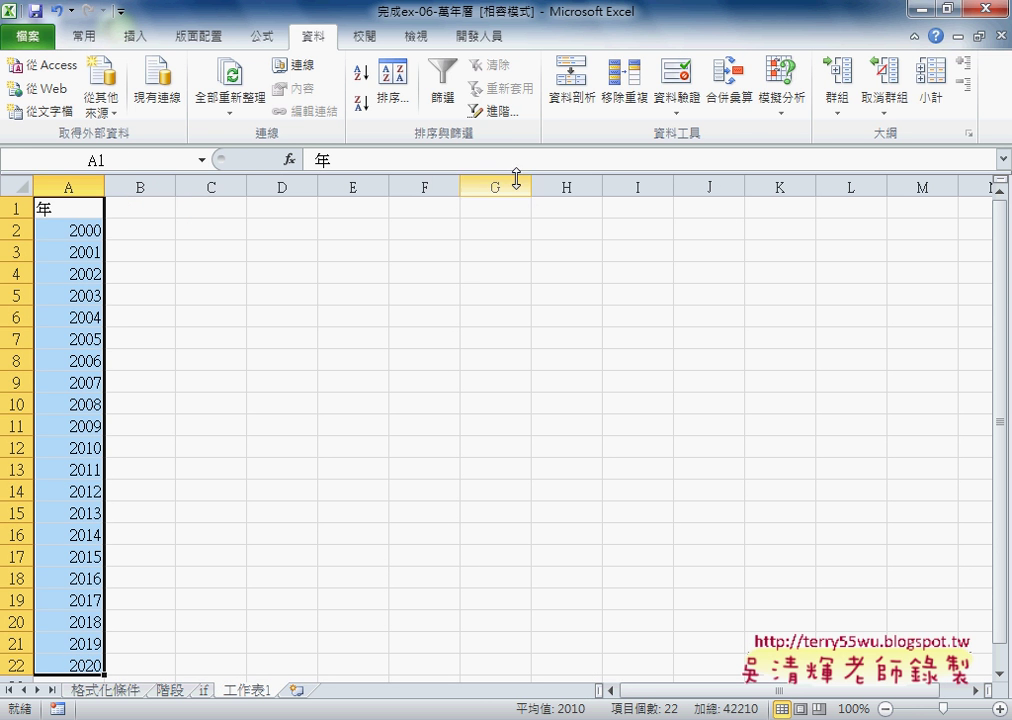
click(262, 36)
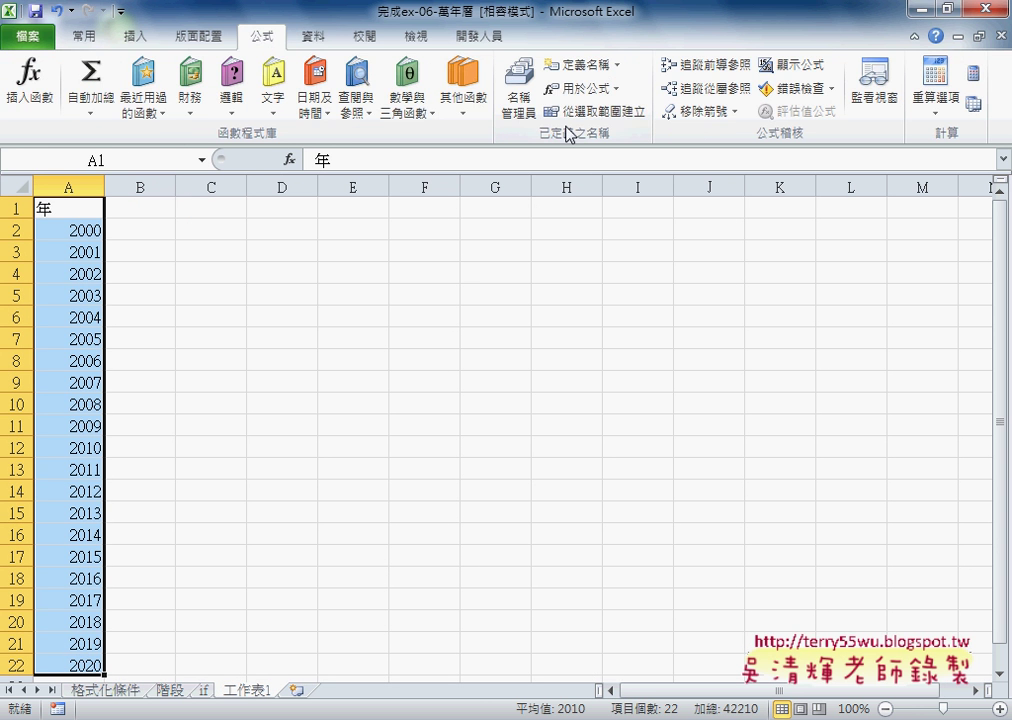
click(590, 111)
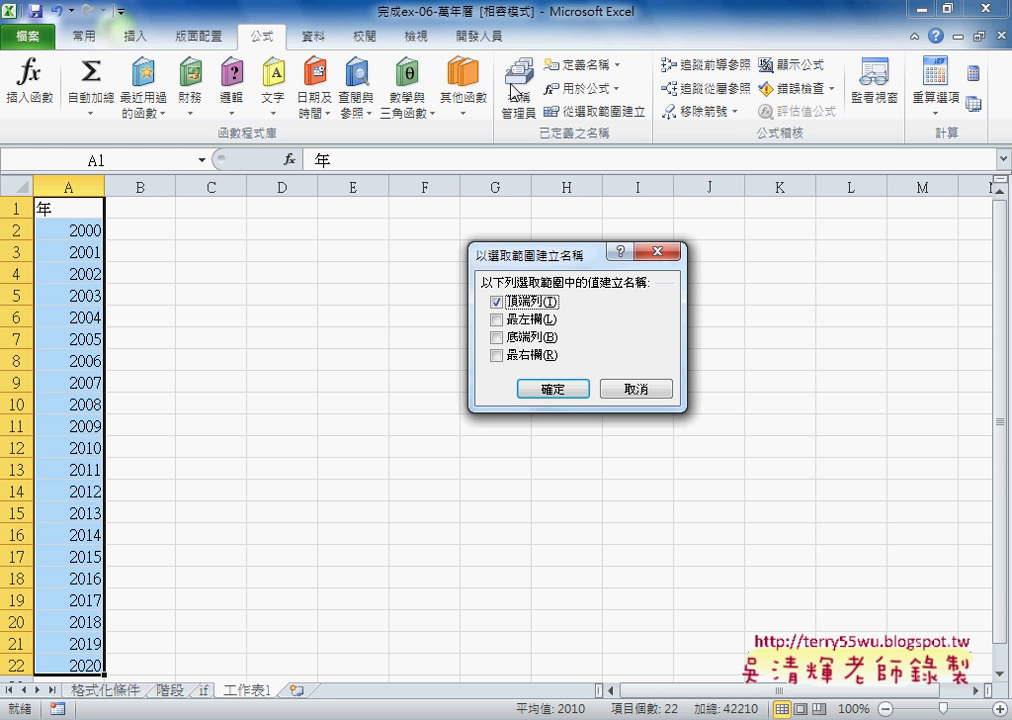
click(630, 389)
- On the calendar sheet, choose year 2012 and month 6, then select L1:L4
click(108, 690)
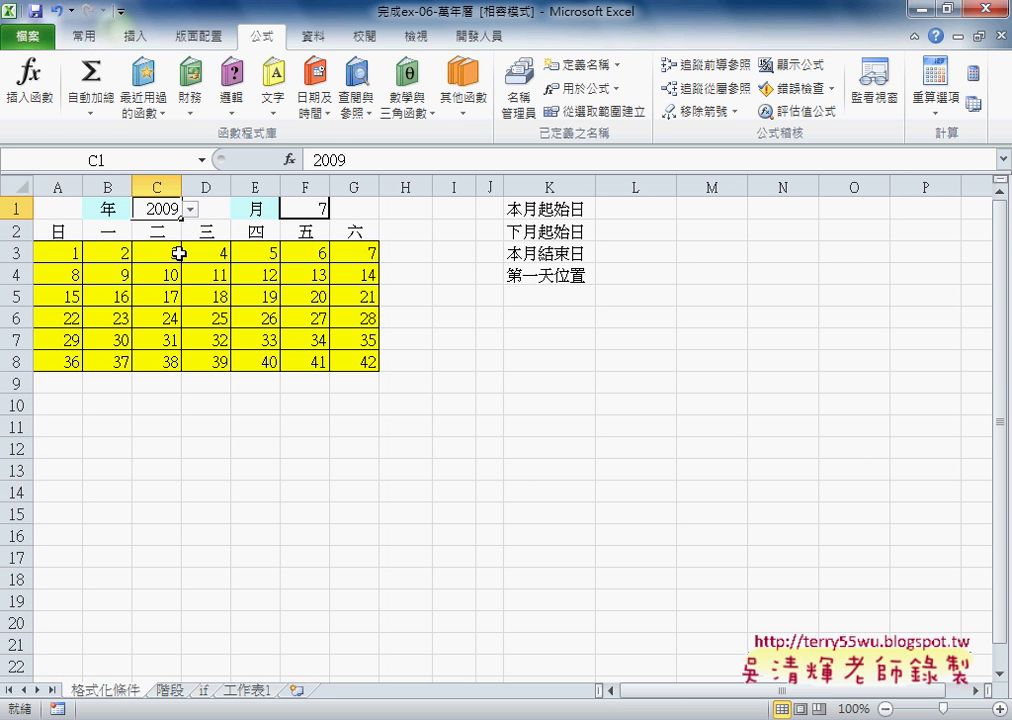
click(190, 209)
click(150, 264)
click(310, 207)
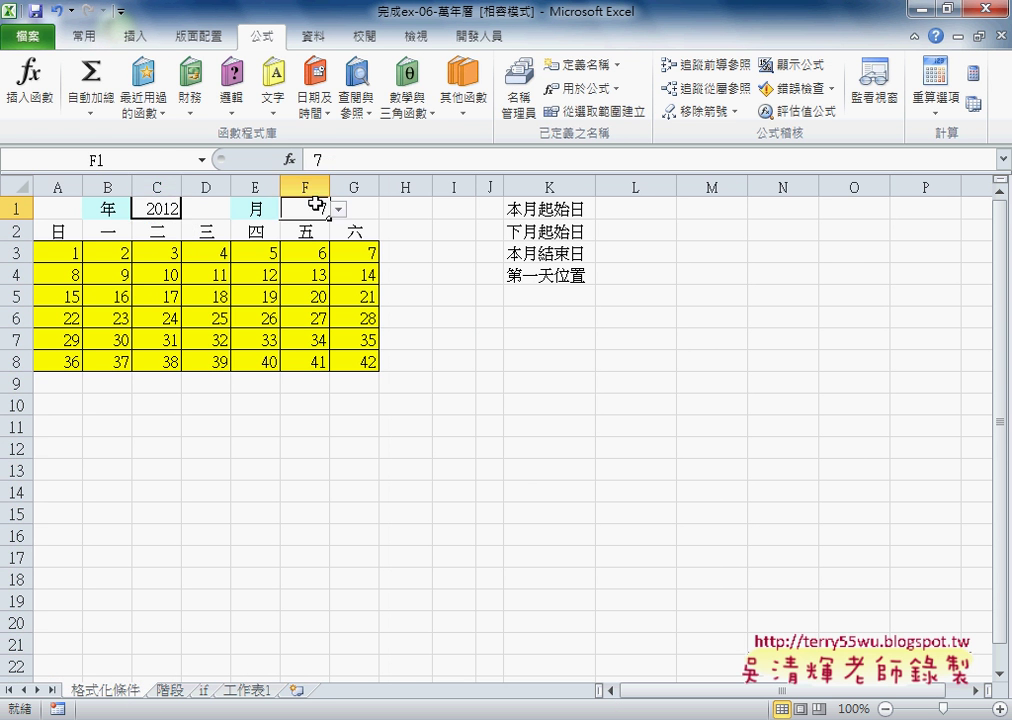
click(341, 209)
scroll(314, 240, up, 1)
click(310, 229)
drag(651, 210, 655, 267)
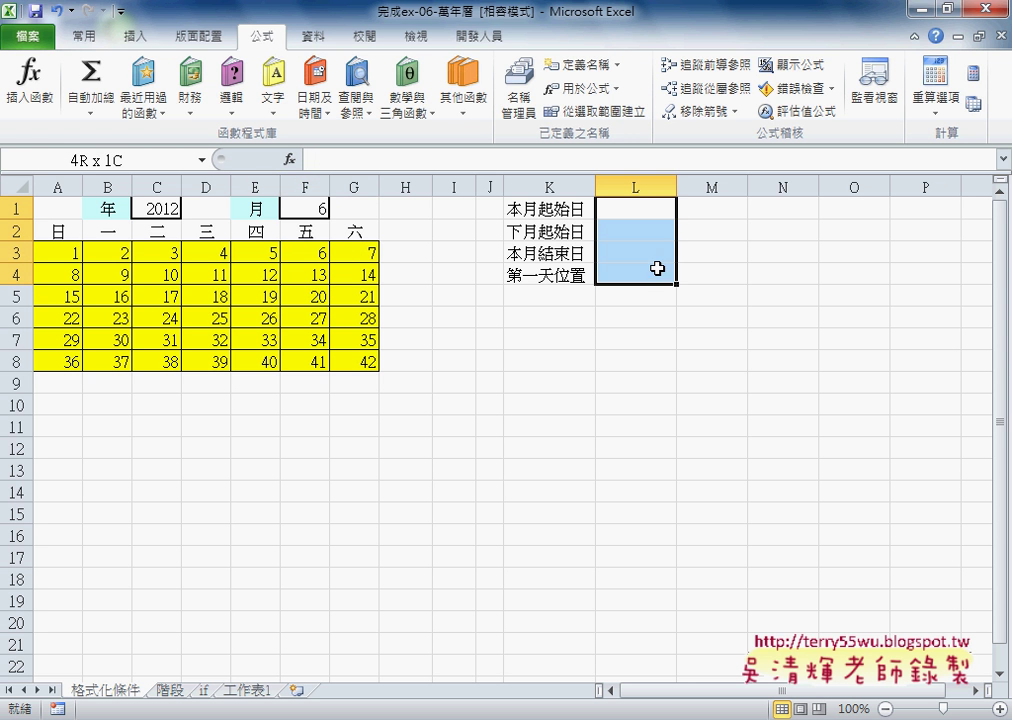